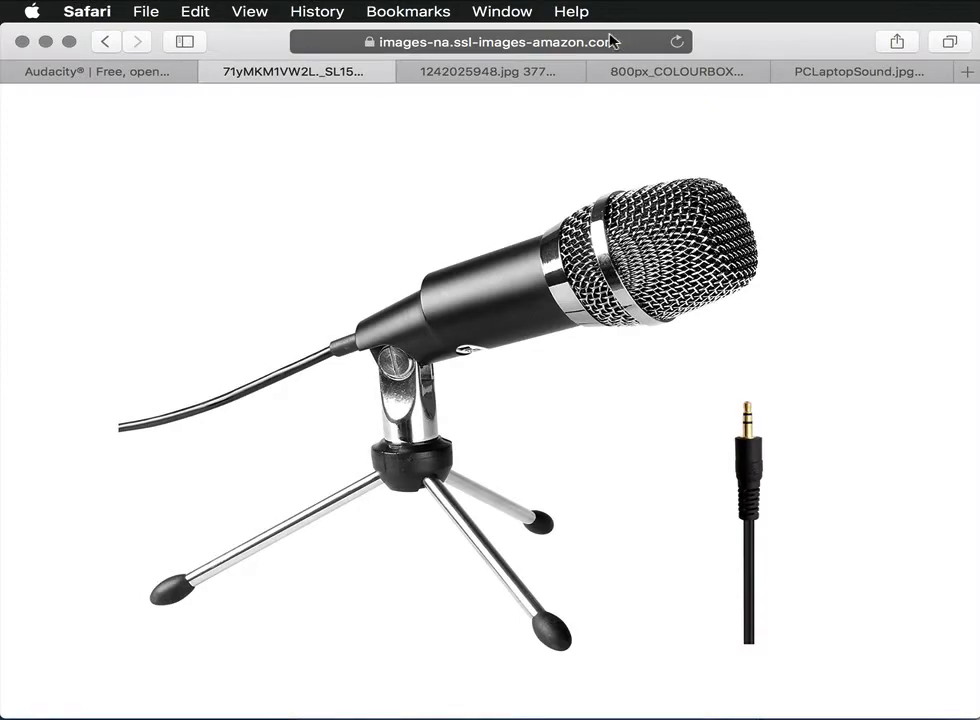
Look through the open reference pictures of the laptop's audio ports, the USB microphone and the 800px_COLOURBOX image
click(842, 70)
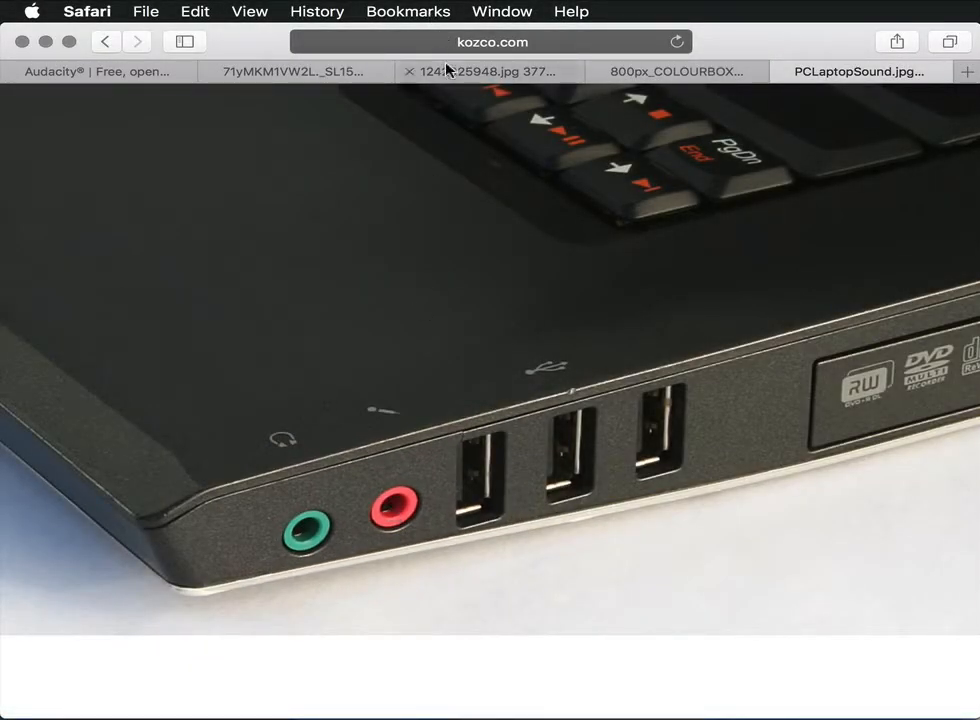
click(447, 68)
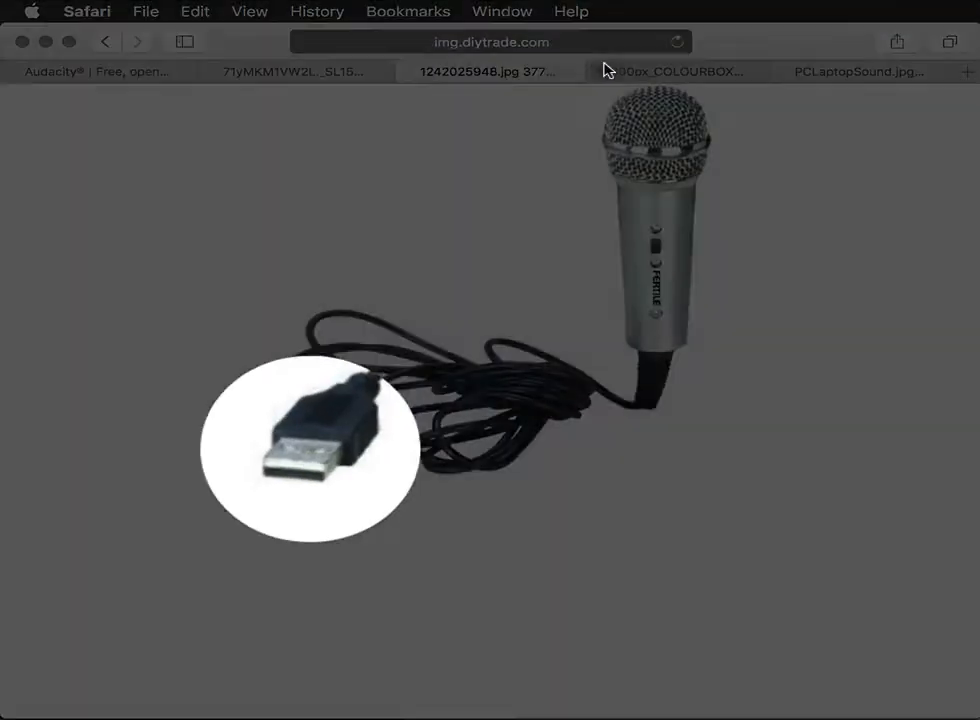
click(622, 70)
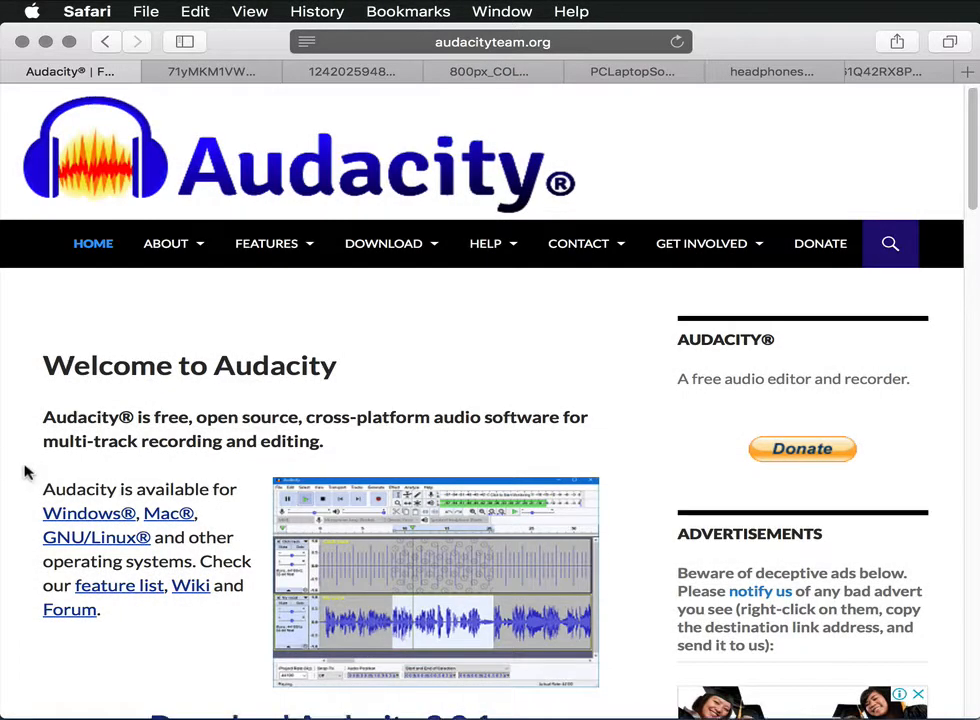
Open the download page for Audacity 2.2.1 from the Audacity website's home page
scroll(26, 470, down, 3)
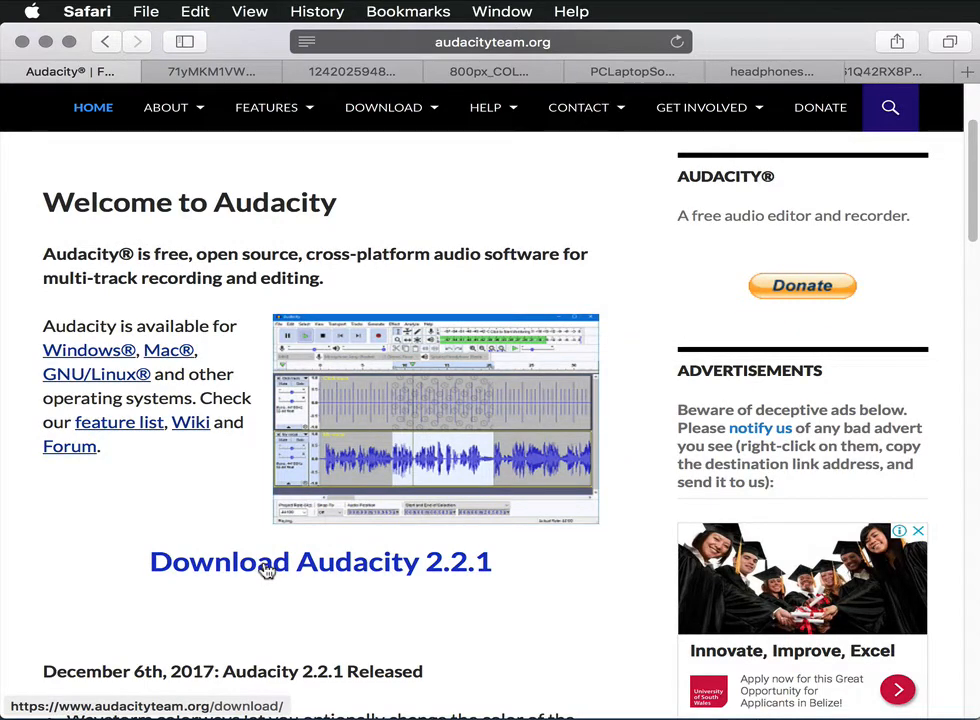
click(267, 567)
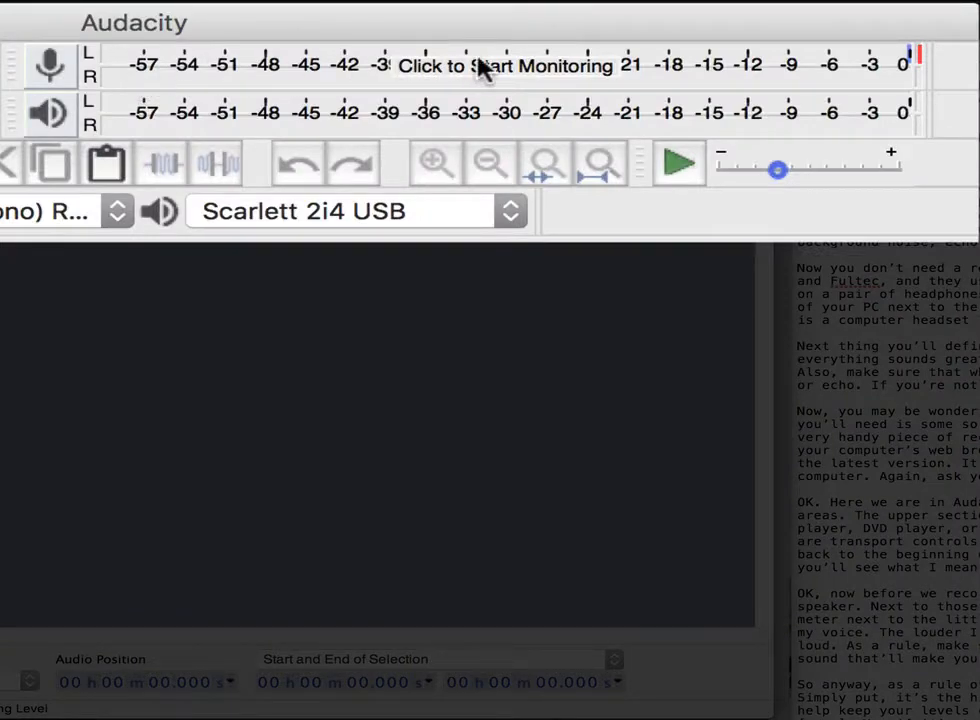
Monitor the microphone's input level and record a mono test take about 18.7 seconds long
click(573, 78)
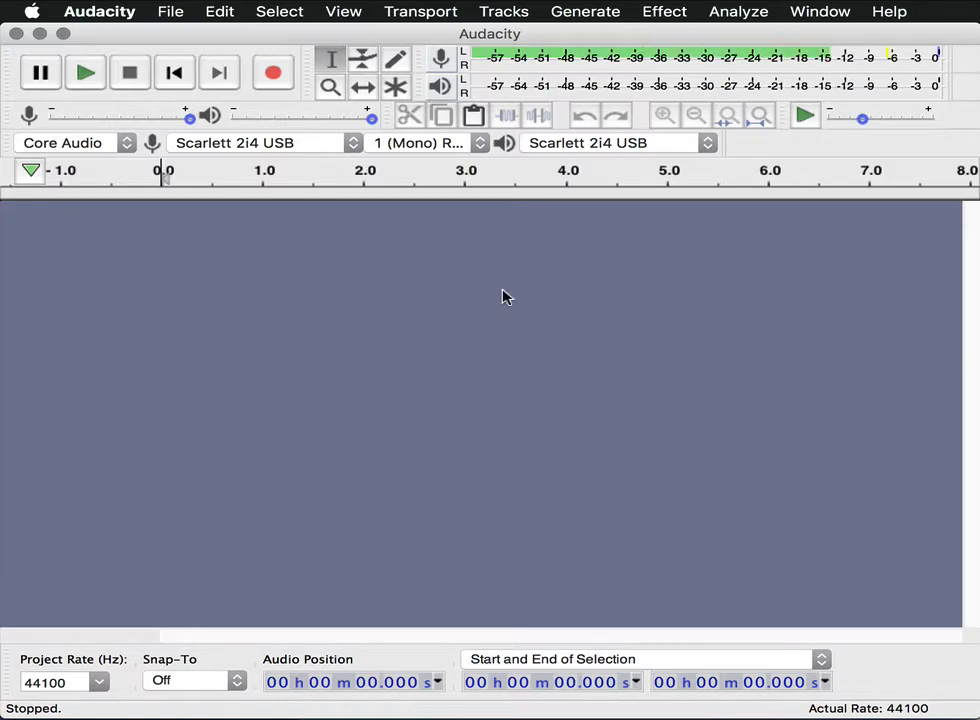
click(259, 82)
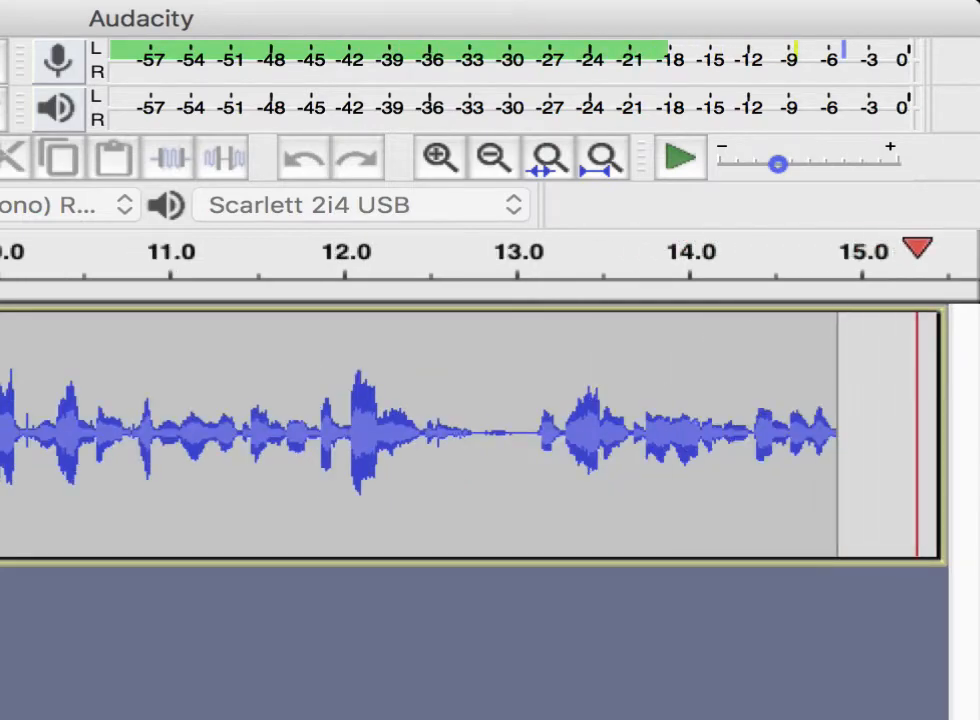
click(132, 73)
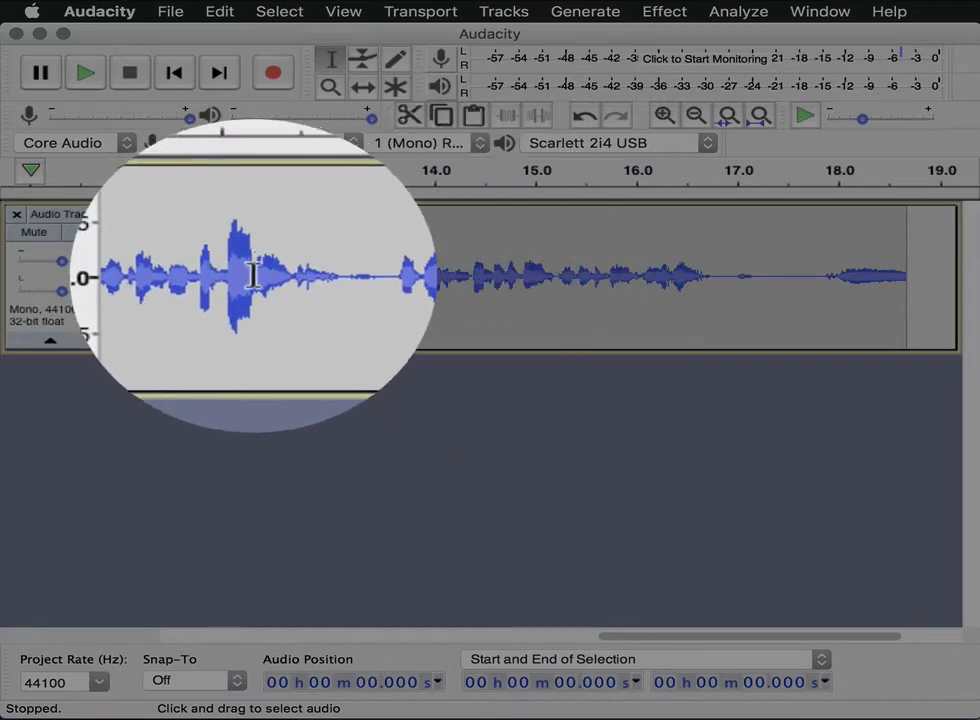
Highlight the quiet gap from 12.794 to 13.108 s, other speech sections and the 17.276 to 18.669 s ending, and clear the selection
drag(260, 287, 343, 288)
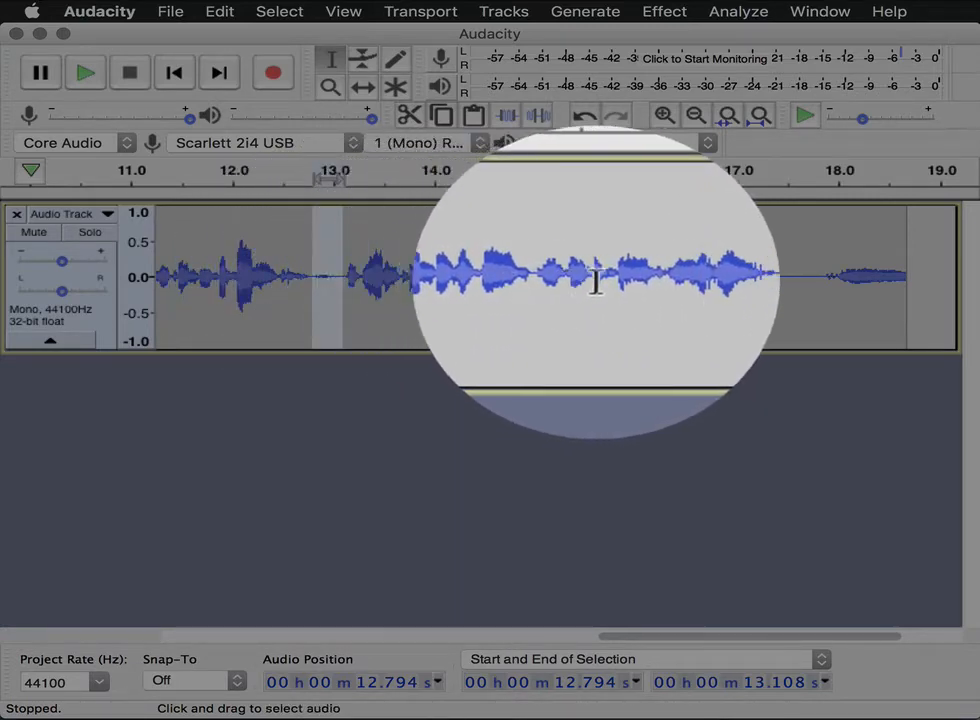
drag(720, 290, 625, 290)
drag(508, 290, 599, 290)
drag(686, 290, 906, 288)
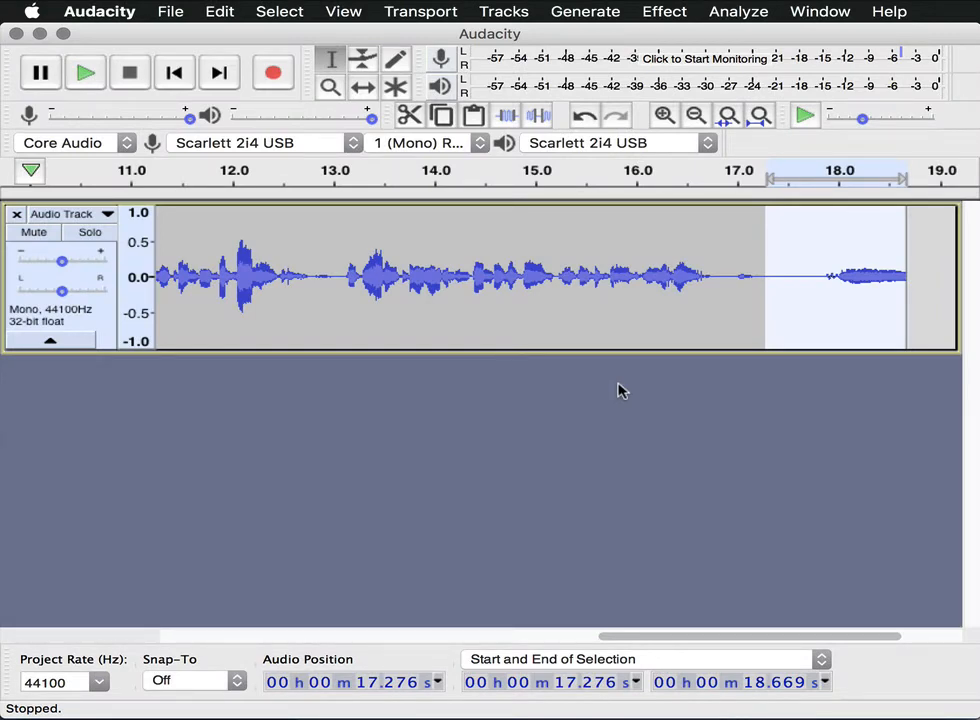
click(620, 392)
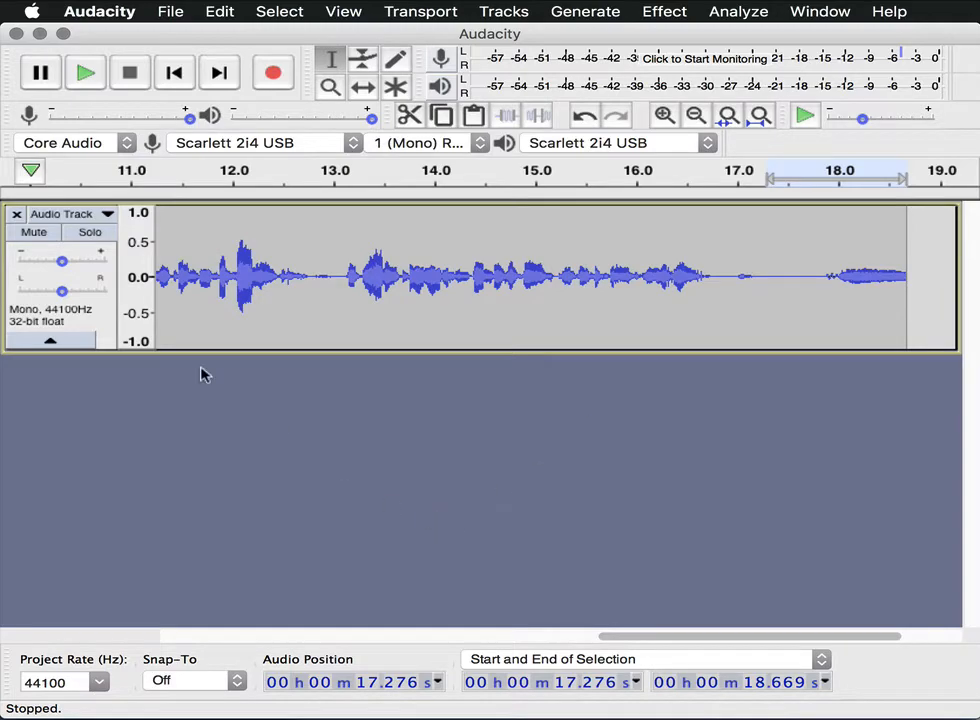
Play the test recording back from its beginning to check how it sounds
click(173, 73)
click(85, 74)
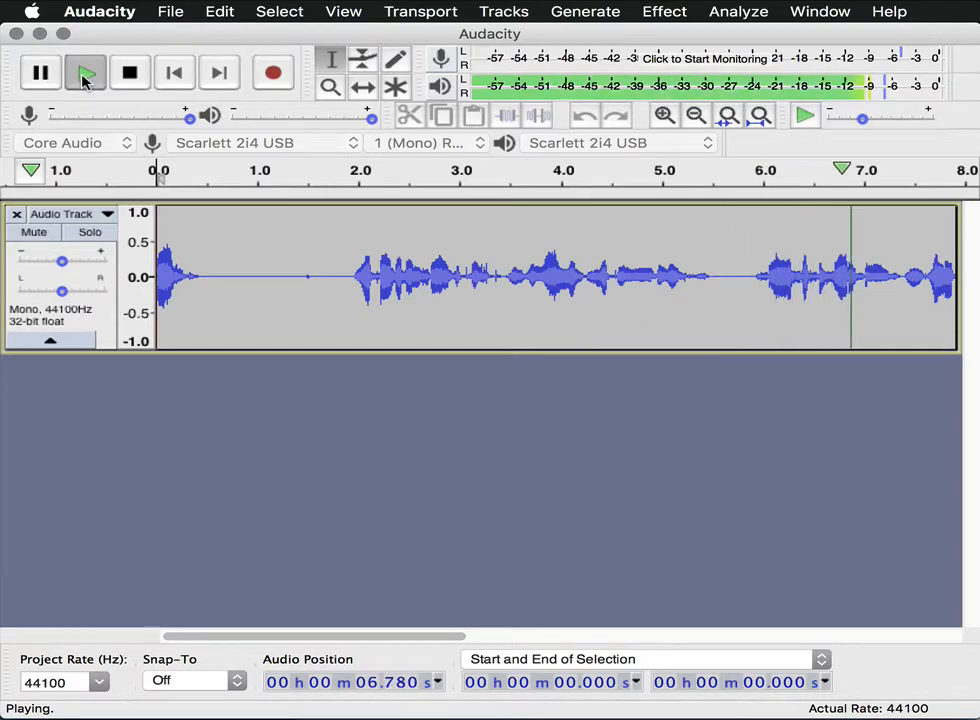
click(85, 75)
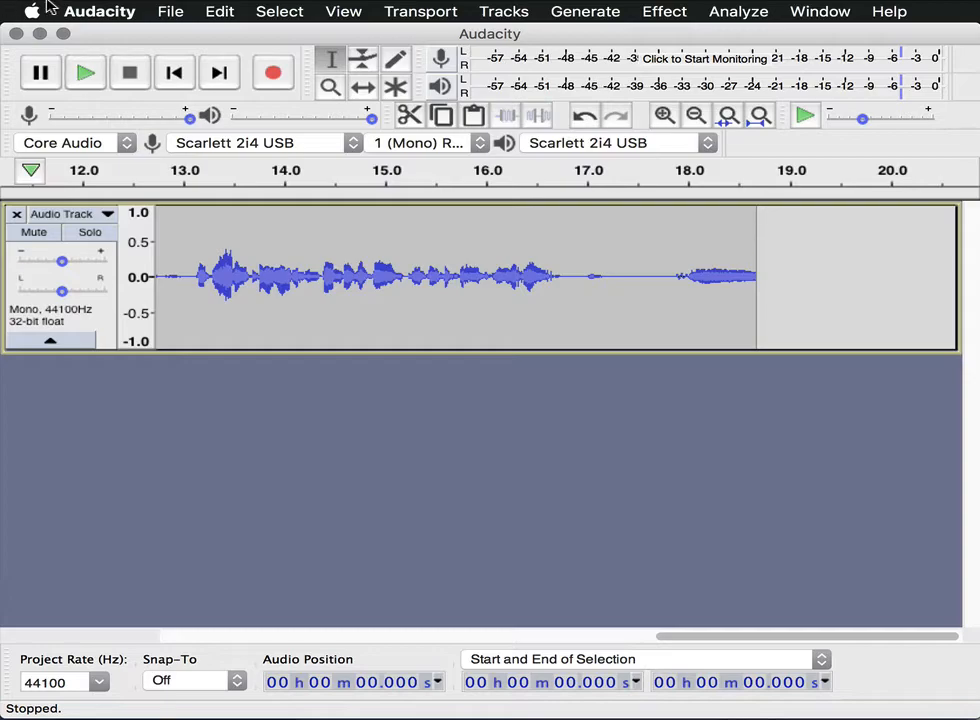
Toggle the Show Clipping option and check the test recording's waveform for clipped peaks
click(343, 11)
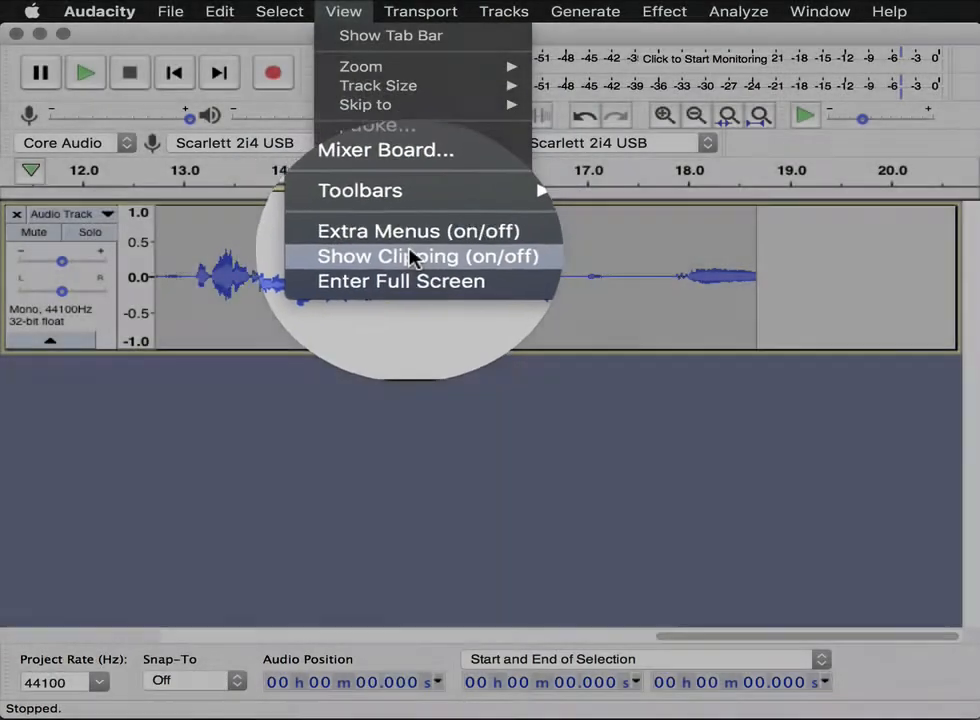
click(411, 256)
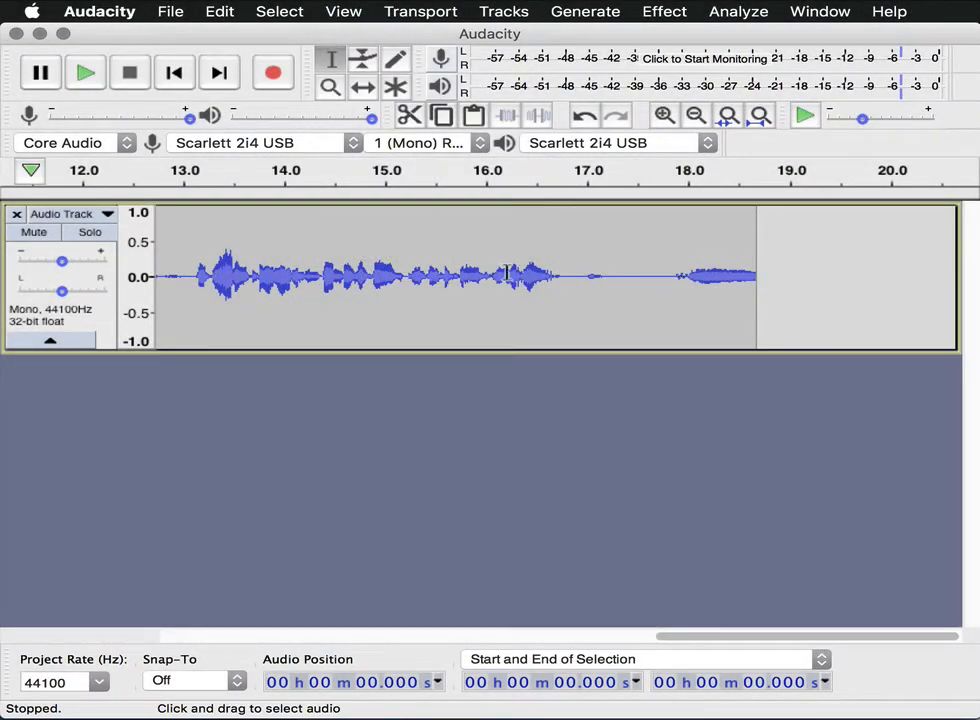
scroll(614, 278, left, 15)
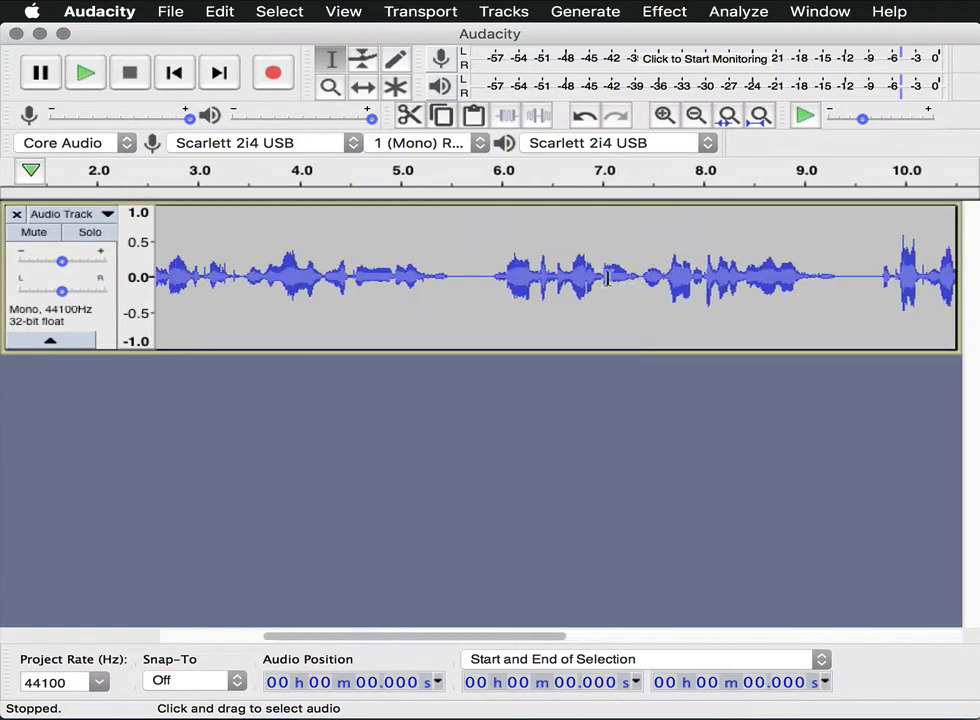
scroll(598, 278, right, 8)
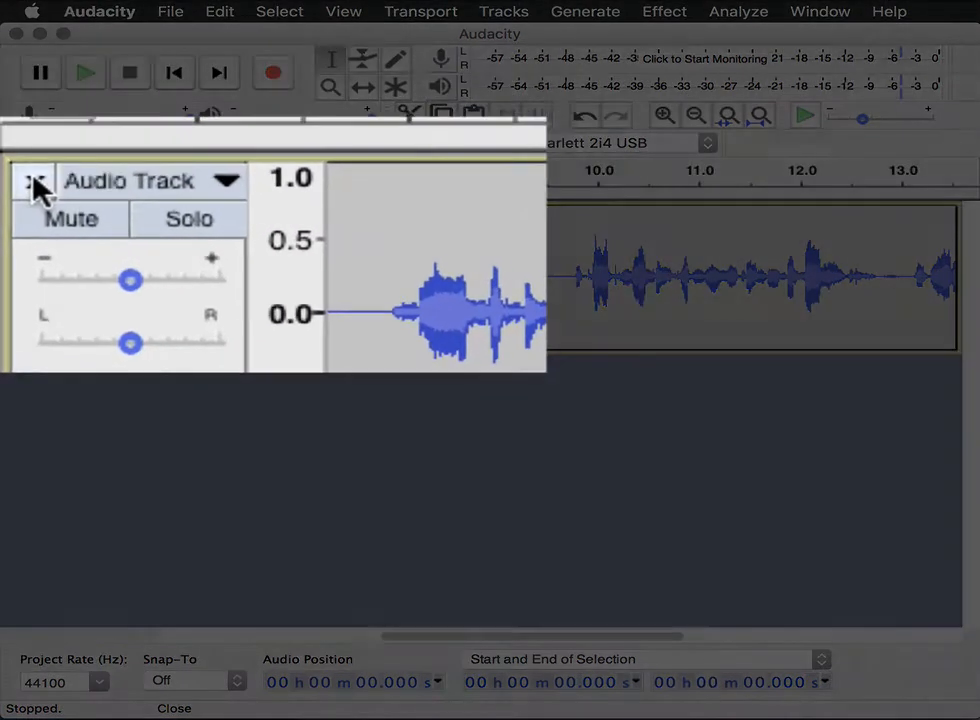
Delete the test track and record a new mono voice take about 16 seconds long
click(22, 208)
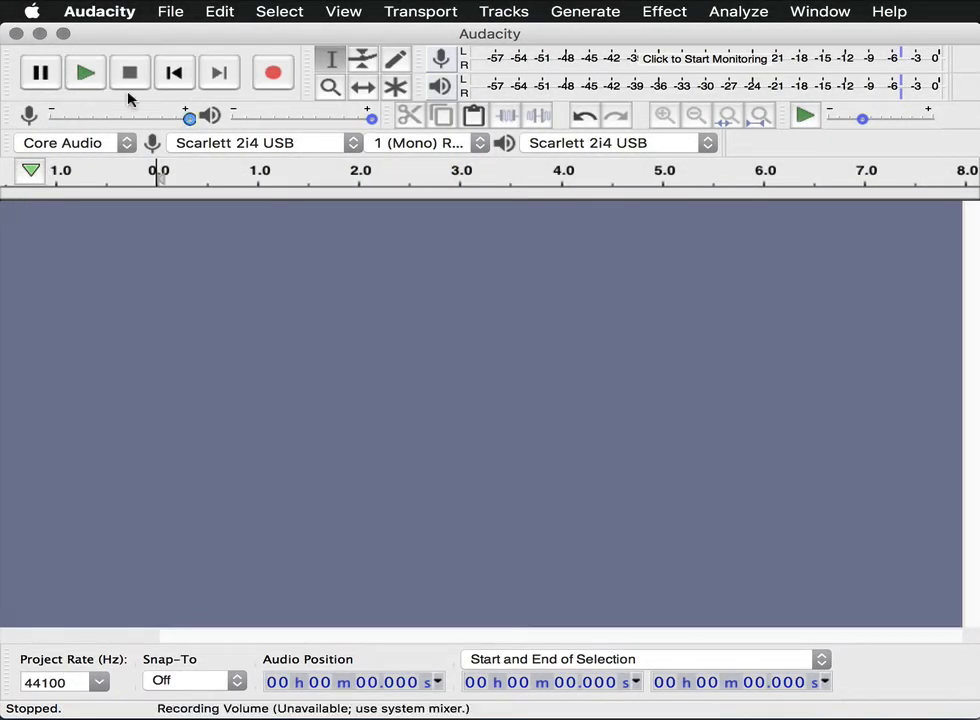
click(270, 76)
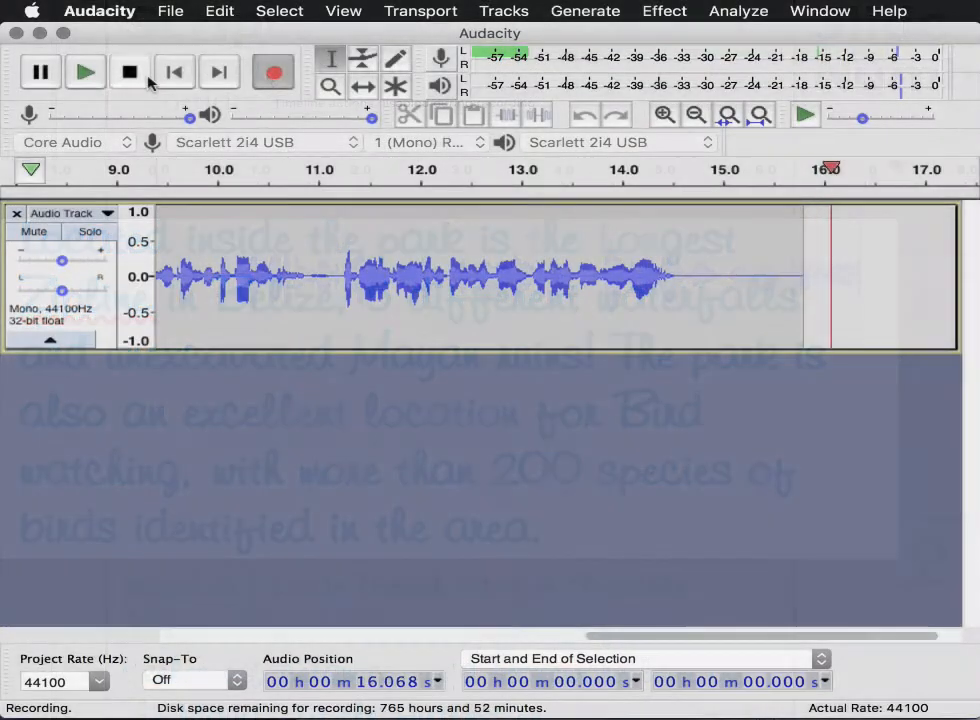
click(145, 77)
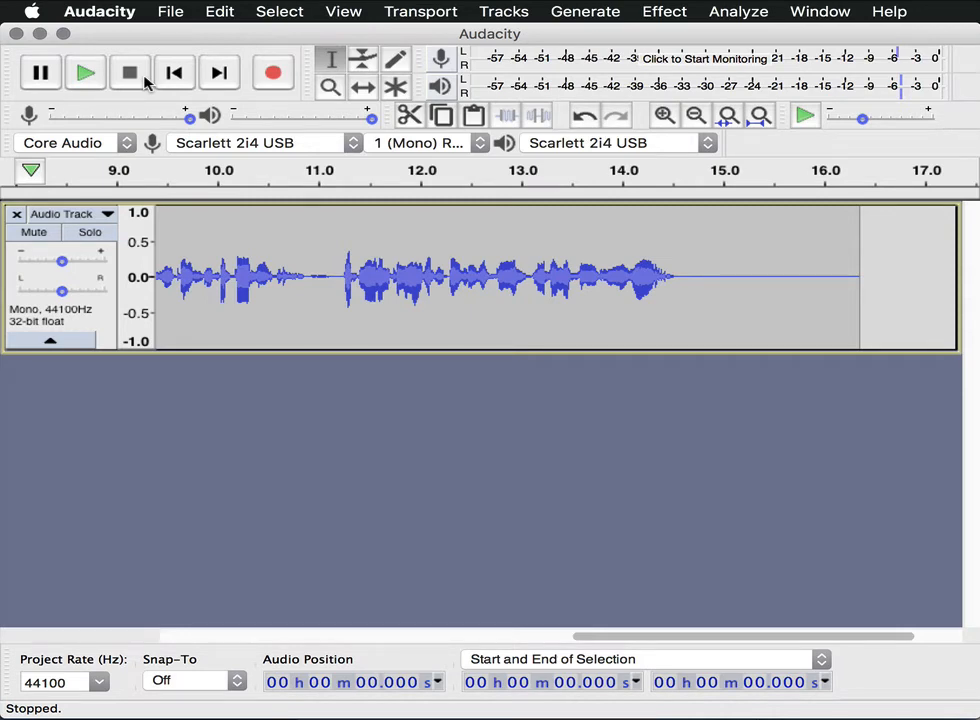
Save the recording as an Audacity project named "Places in Belize" in the Documents folder
click(168, 11)
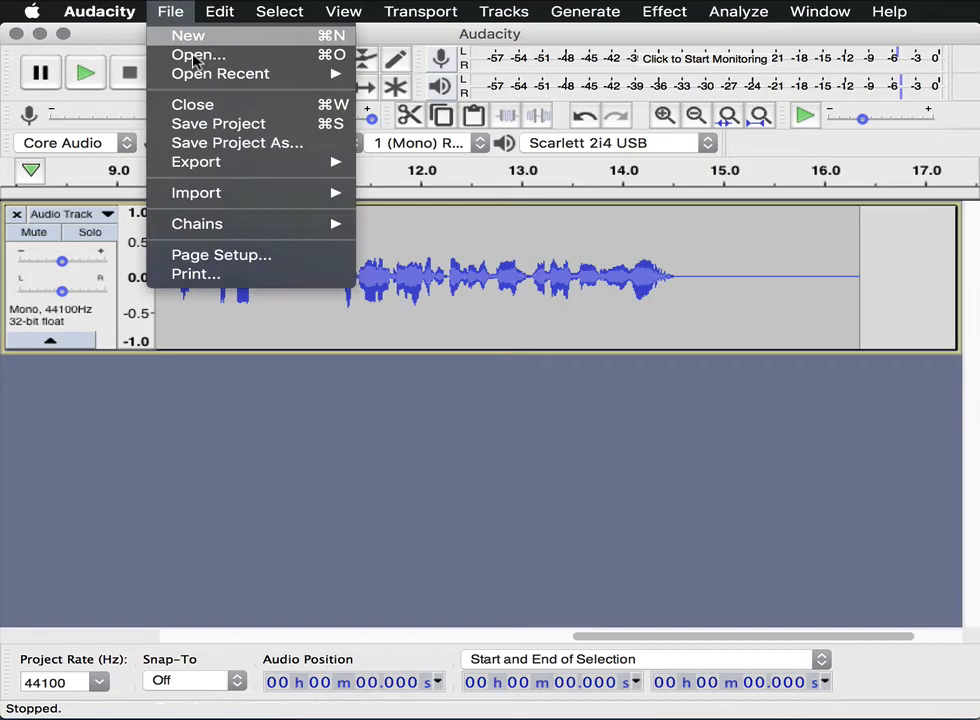
click(228, 142)
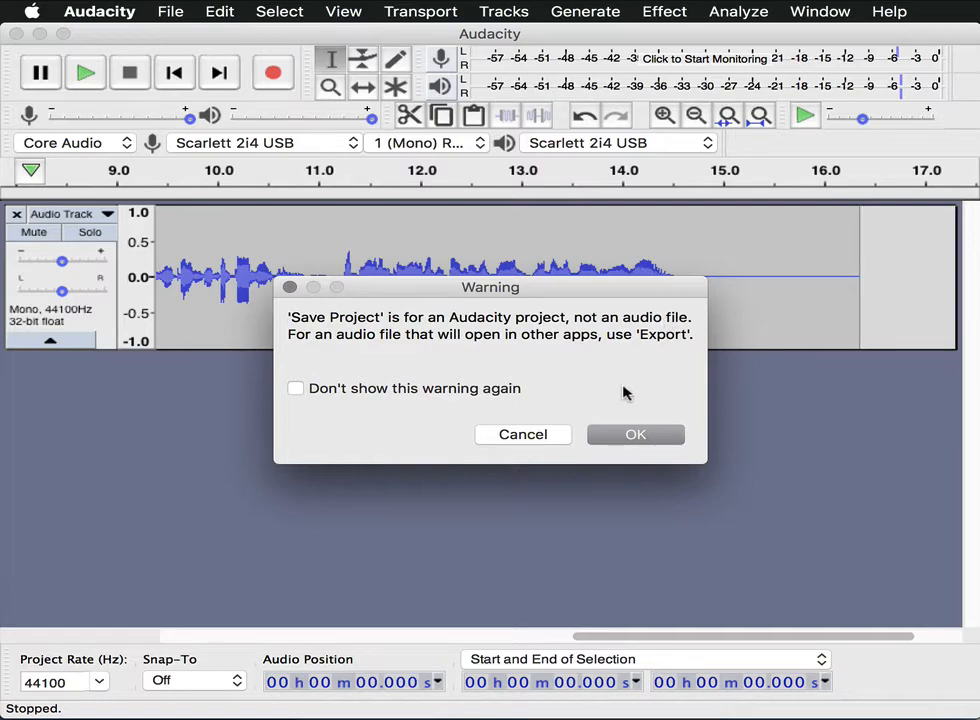
click(627, 436)
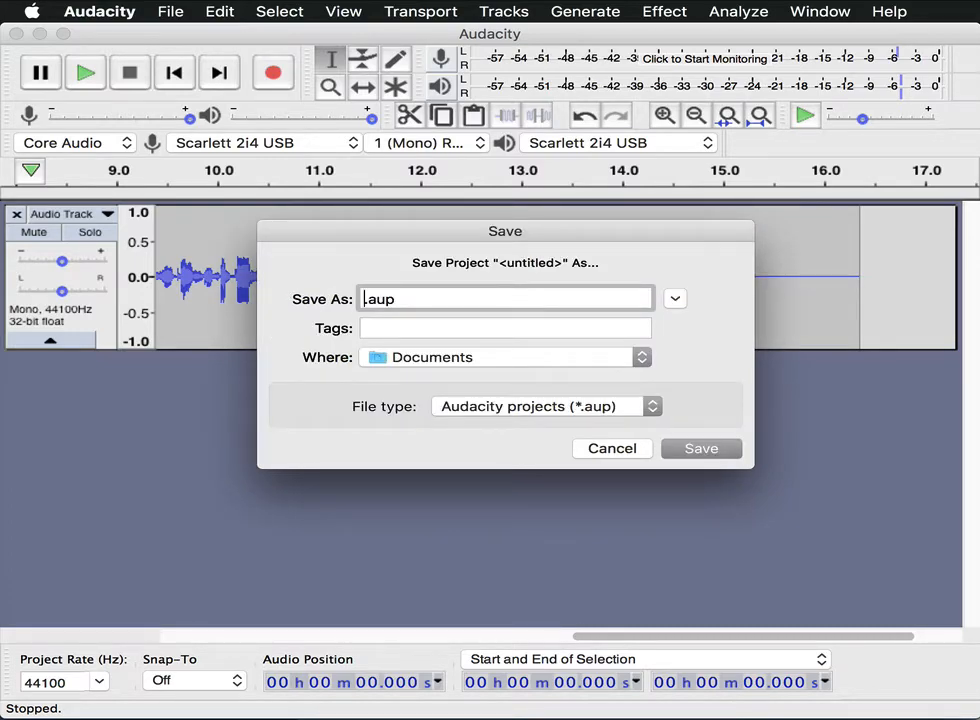
text(Places in Belize)
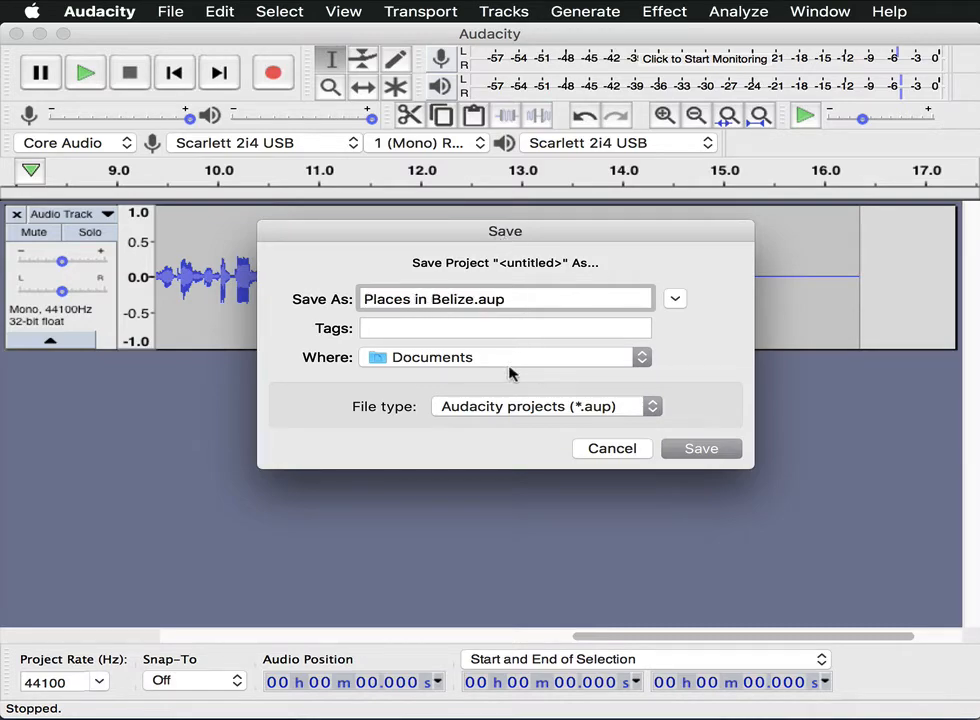
click(703, 449)
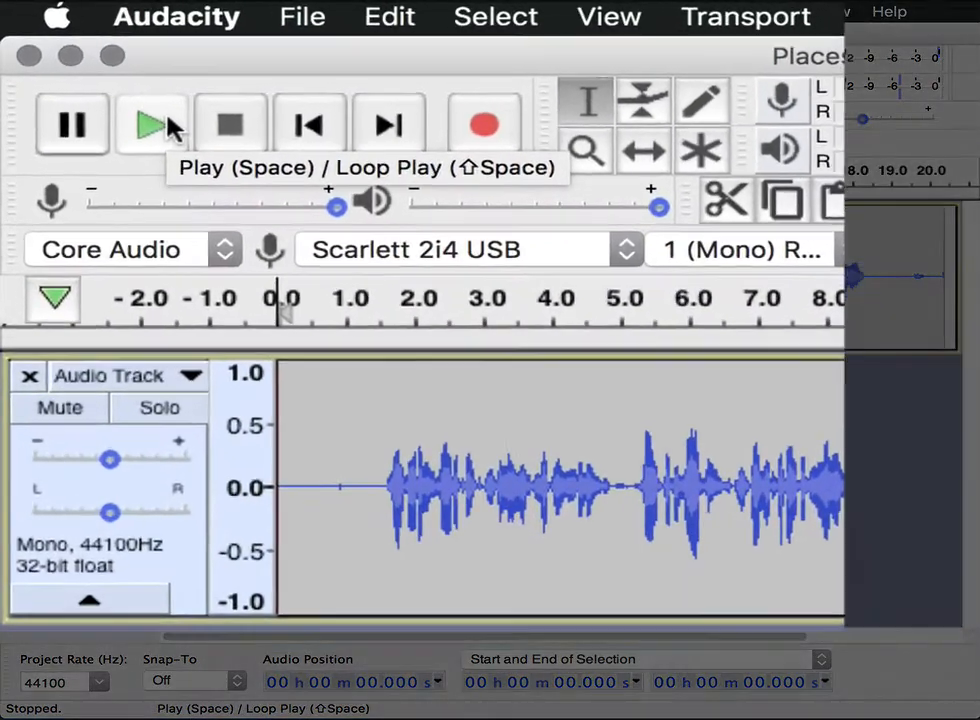
Play the start of the recording, pause it, and place the cursor just before the first spoken word at 1.536 s
click(89, 72)
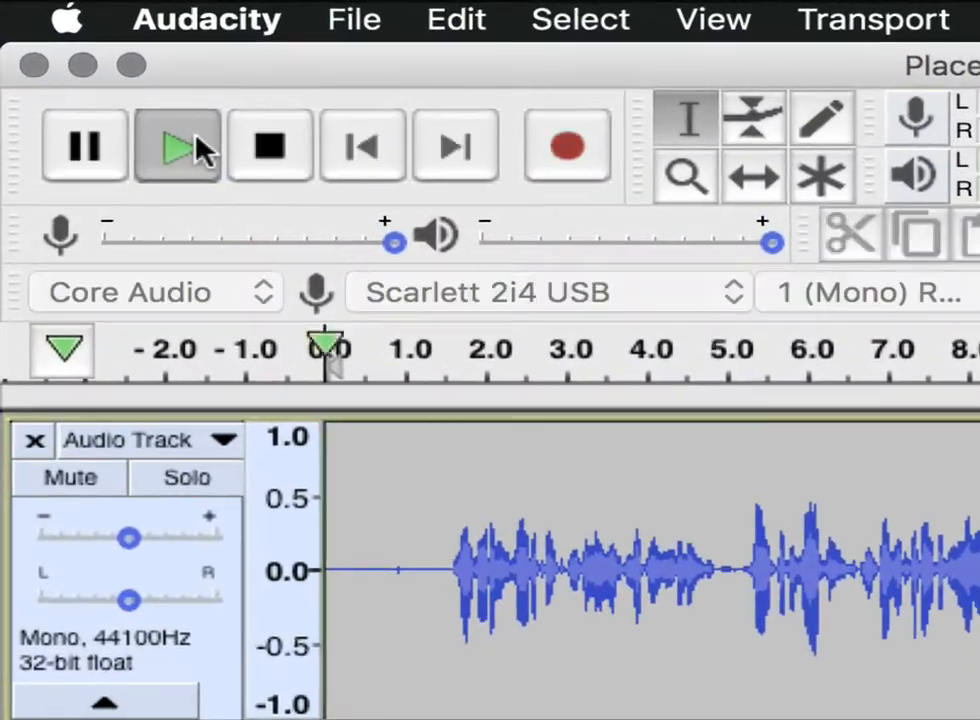
click(89, 150)
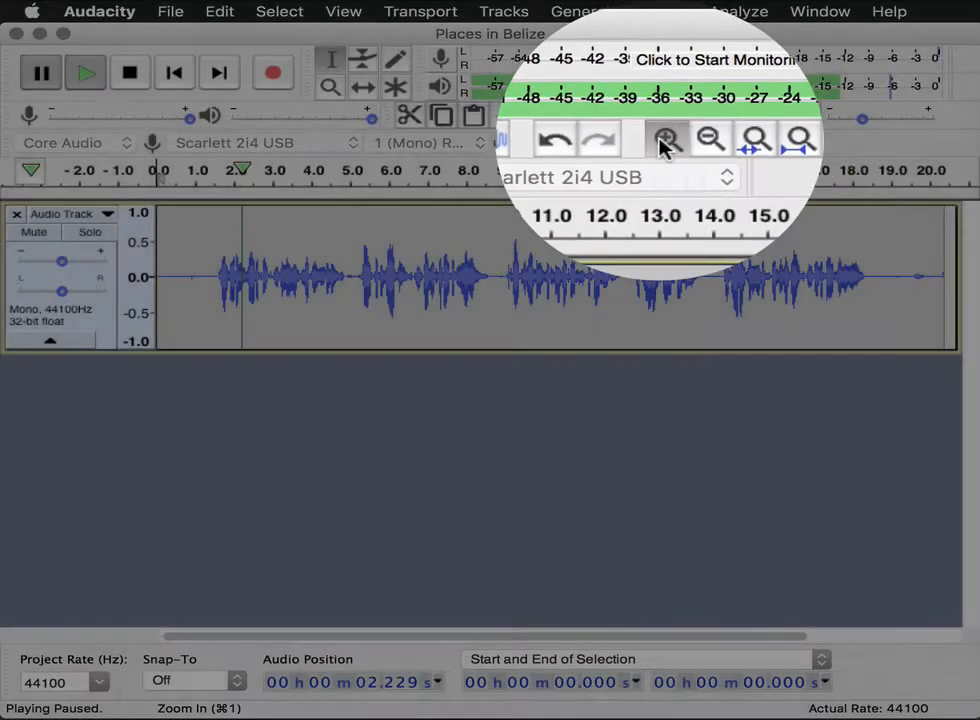
click(663, 117)
click(663, 117)
click(663, 117)
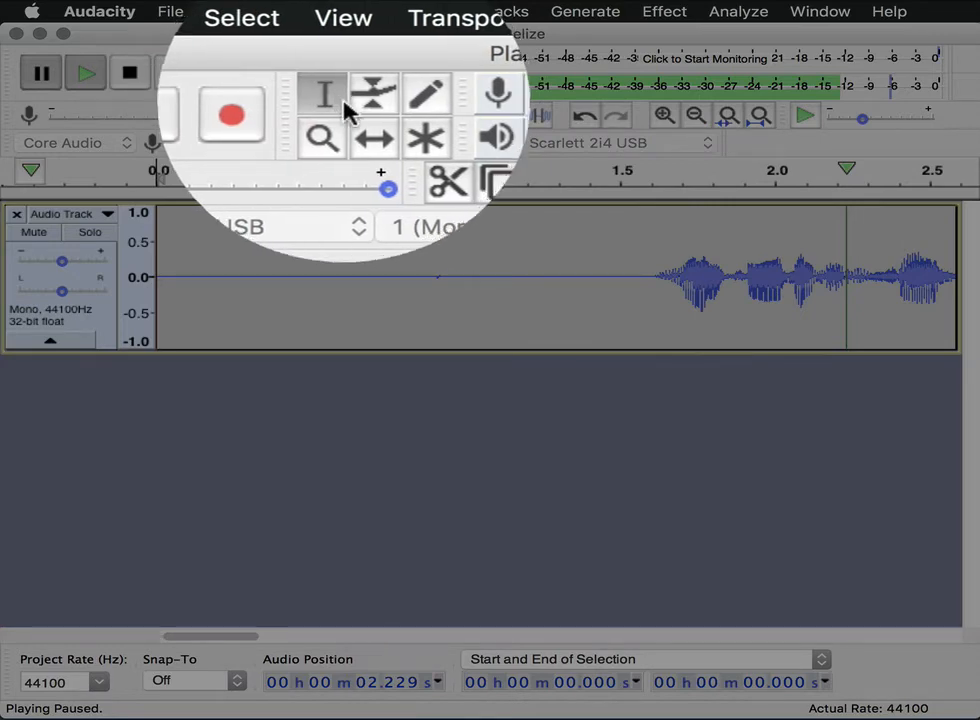
click(630, 281)
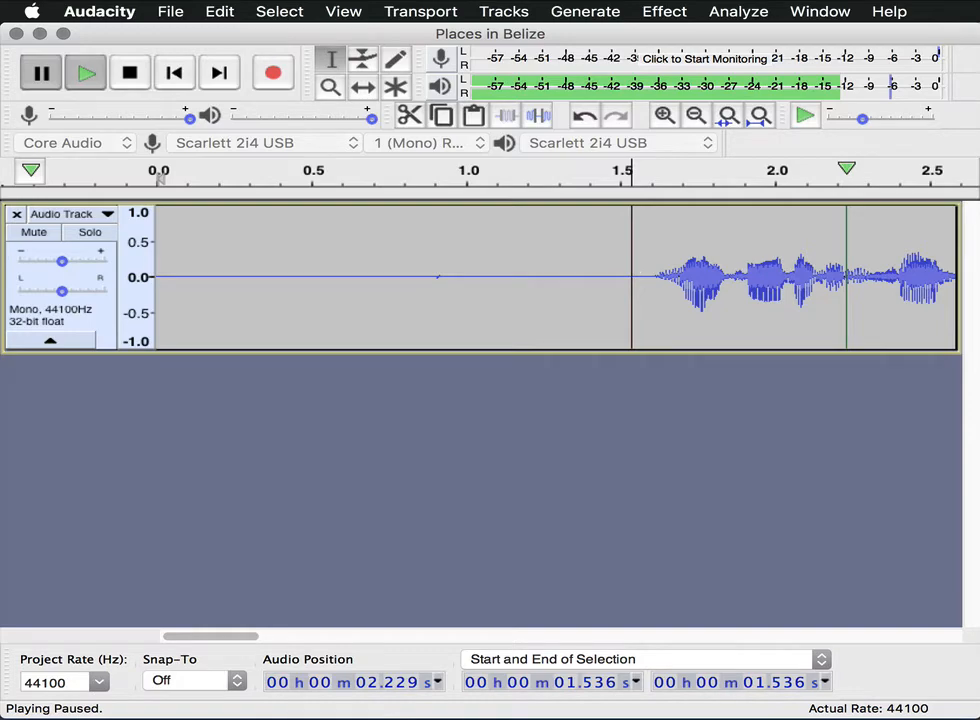
Play the recording twice from the 1.536 s cursor position to check where the speech starts
click(96, 78)
click(130, 74)
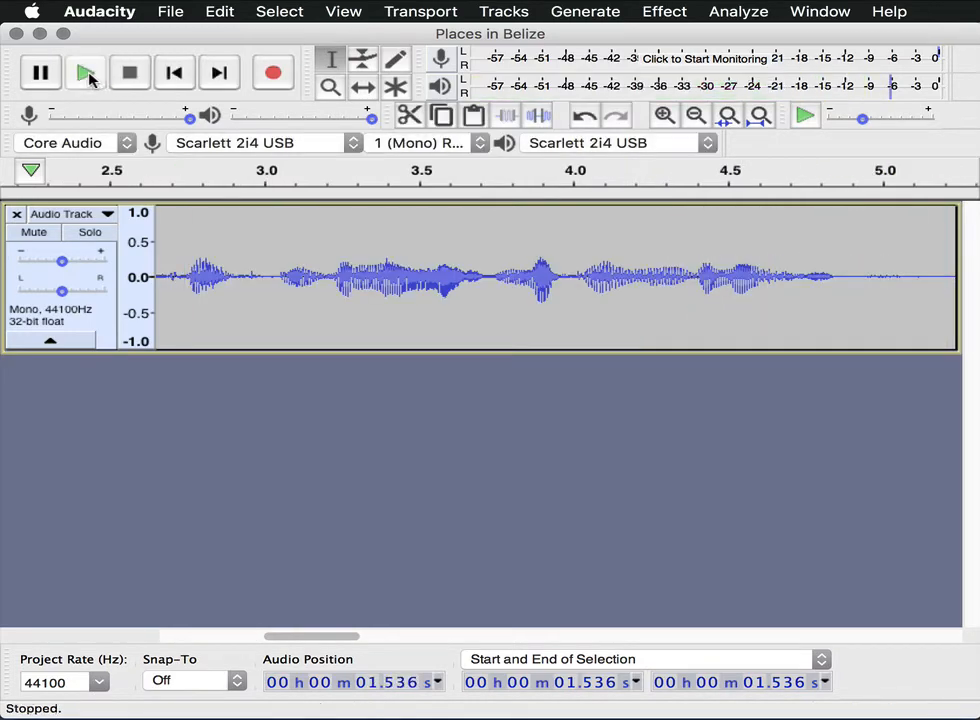
click(86, 76)
click(130, 74)
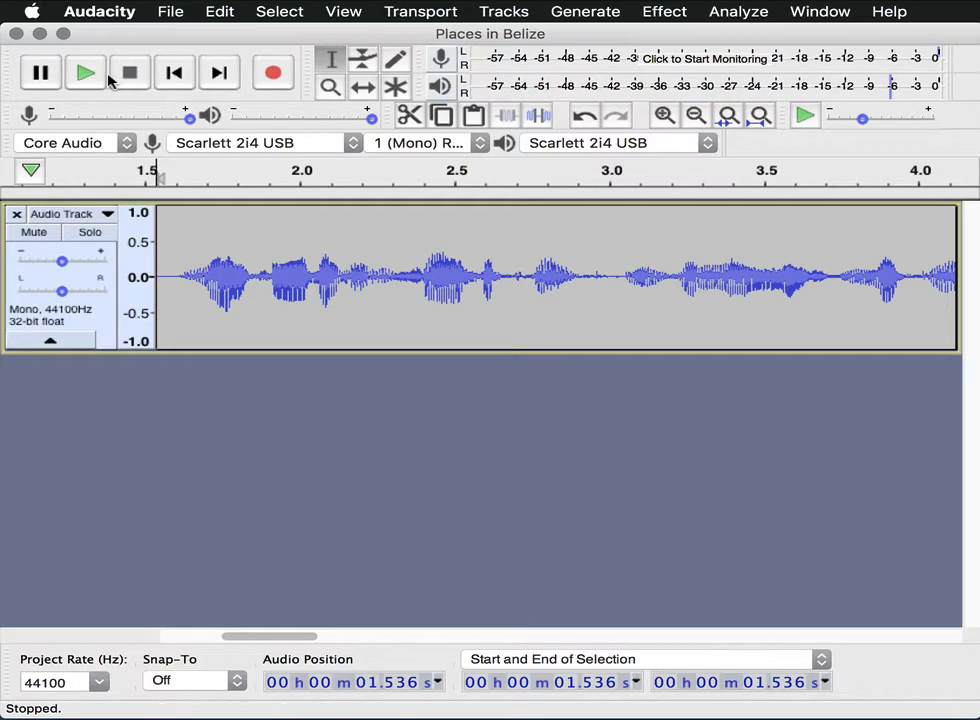
Delete the silence from the track start to the 1.536 s cursor and play the new beginning to check it
click(282, 11)
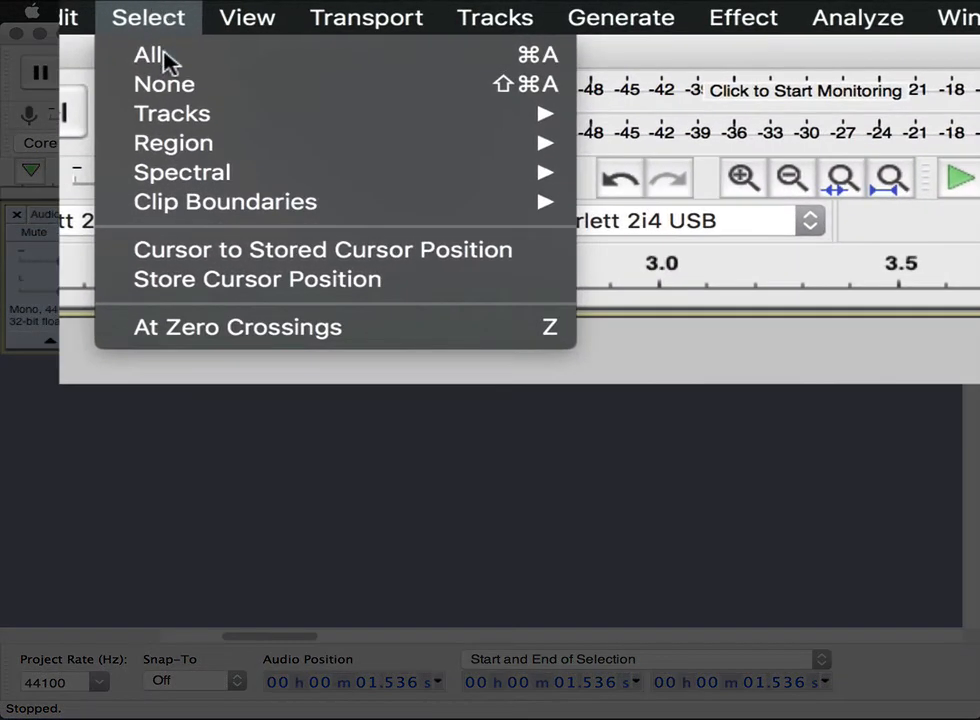
mouse_move(355, 117)
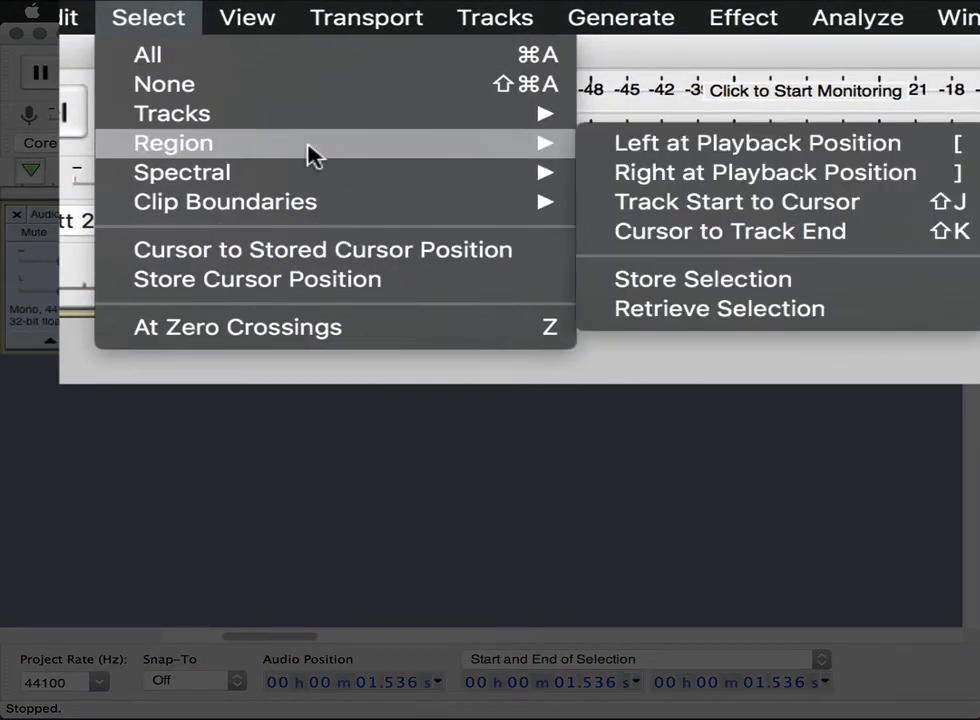
click(800, 210)
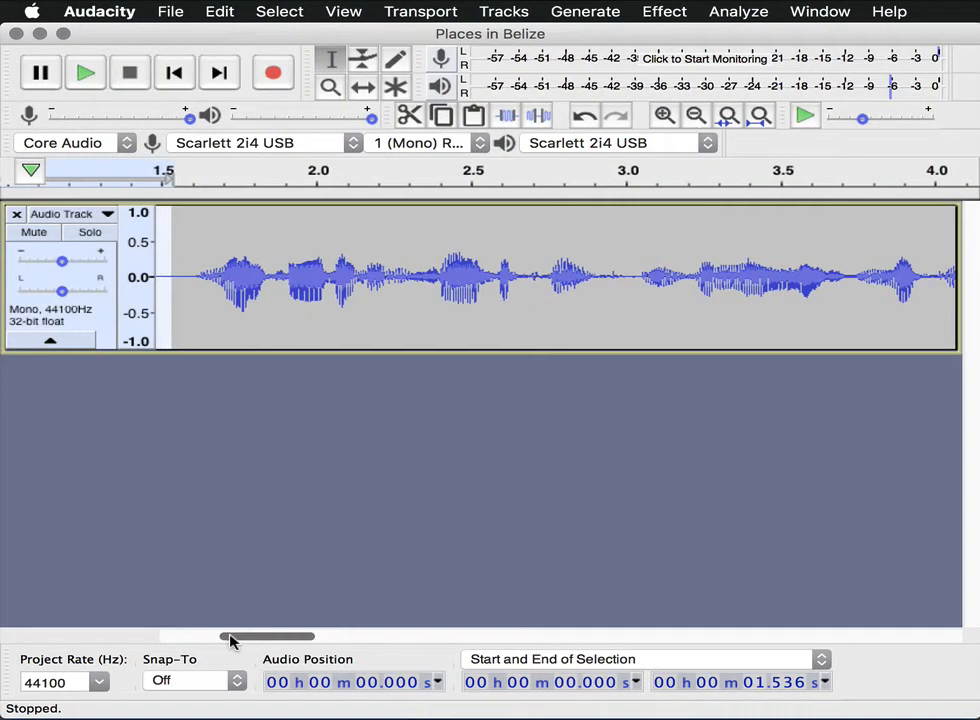
drag(230, 640, 147, 639)
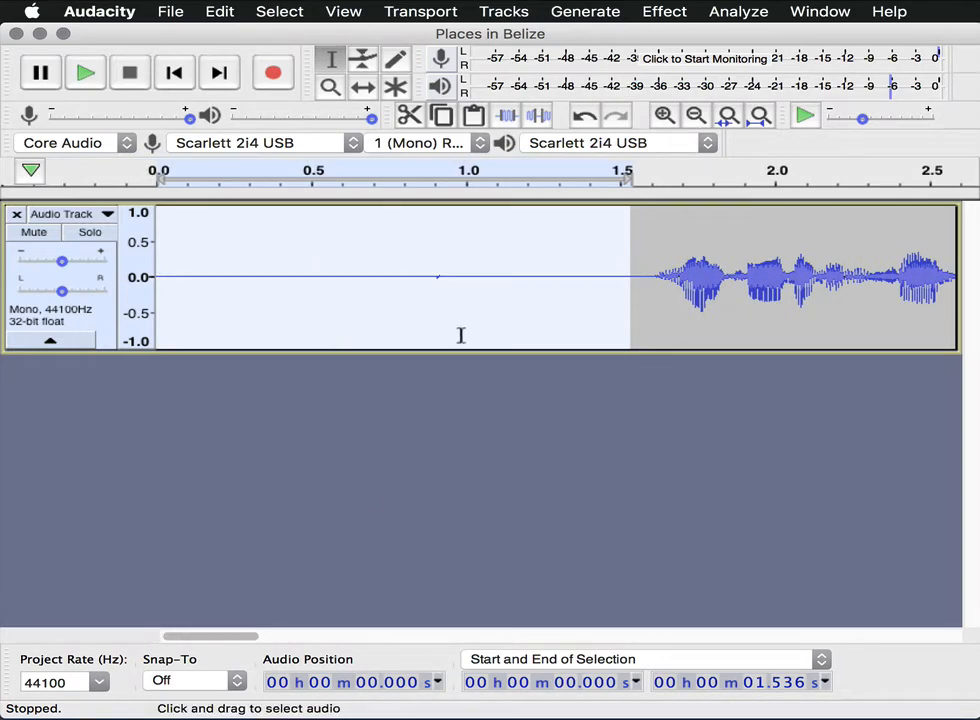
key(Delete)
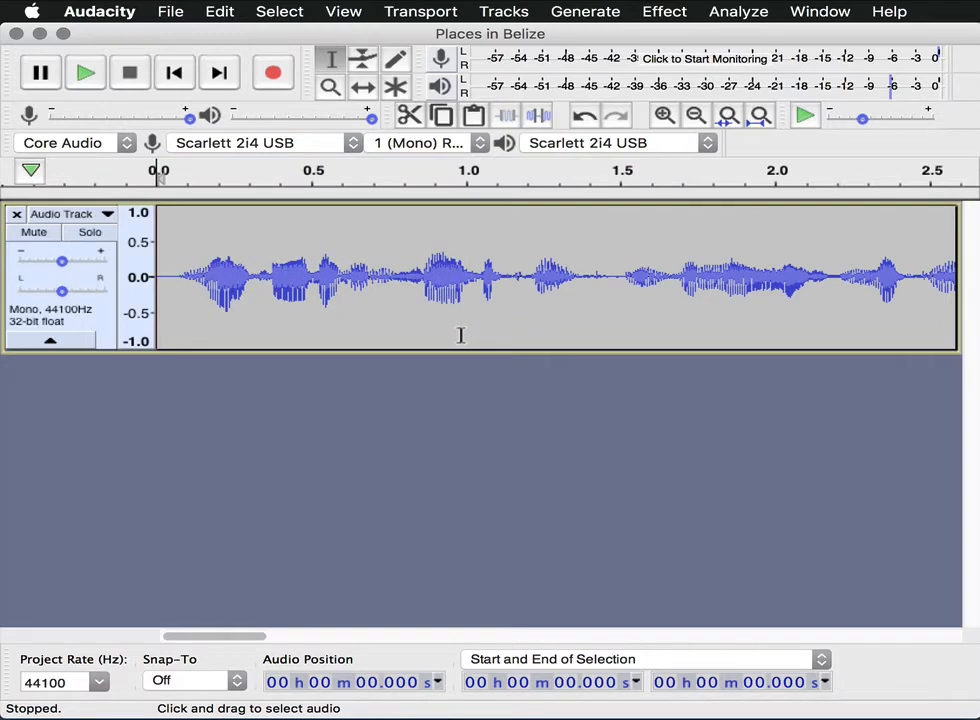
click(99, 78)
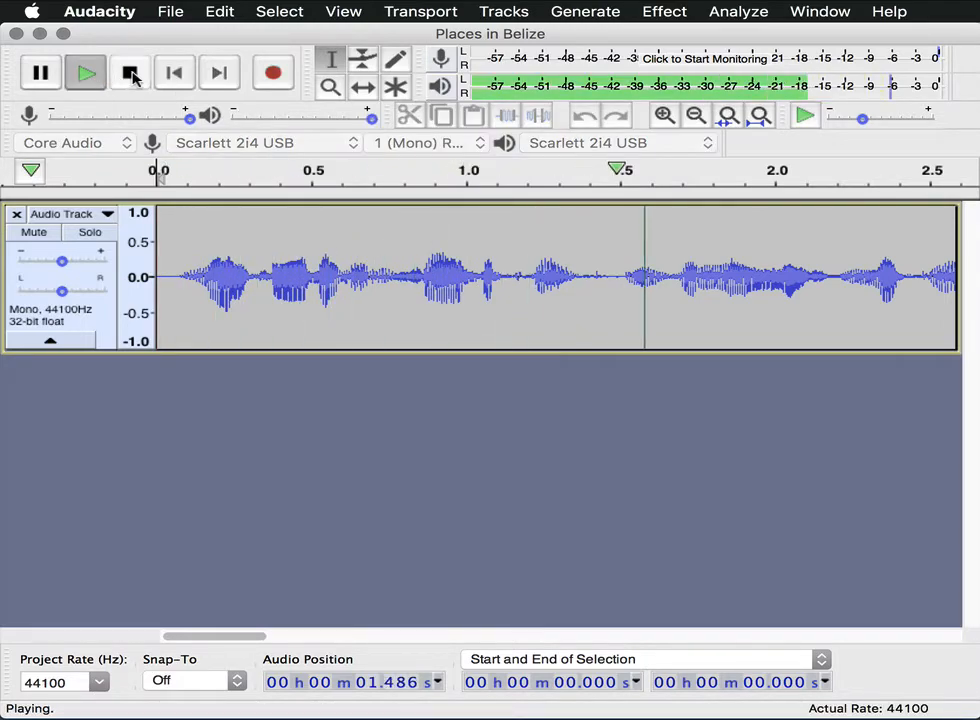
click(131, 74)
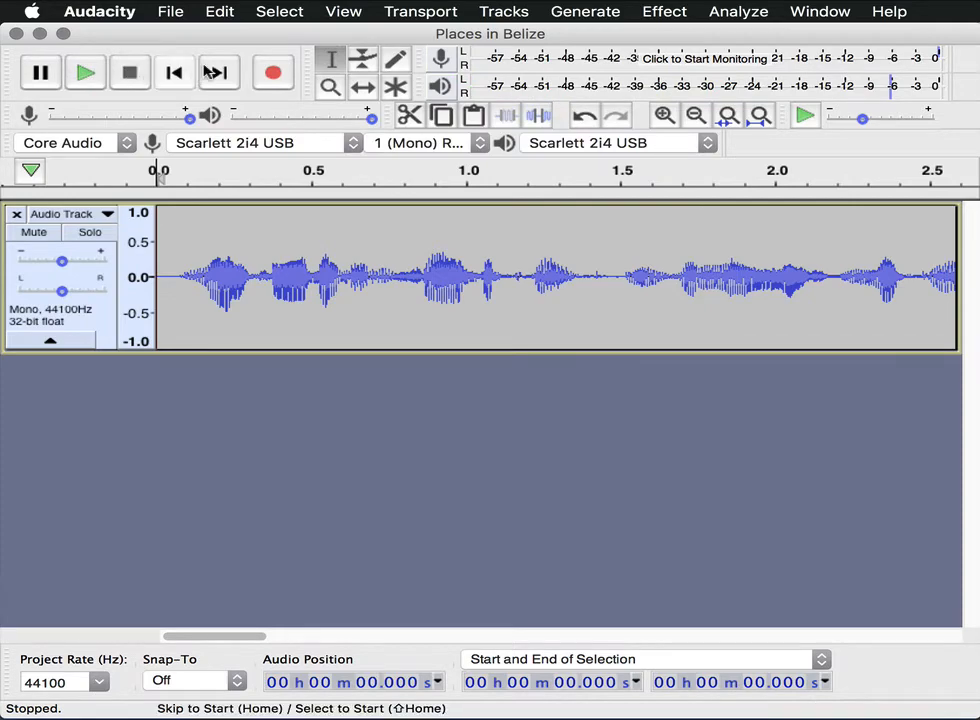
Place the cursor at about 16.798 s, just after the last spoken word, and delete everything from there to the track end
drag(230, 640, 897, 637)
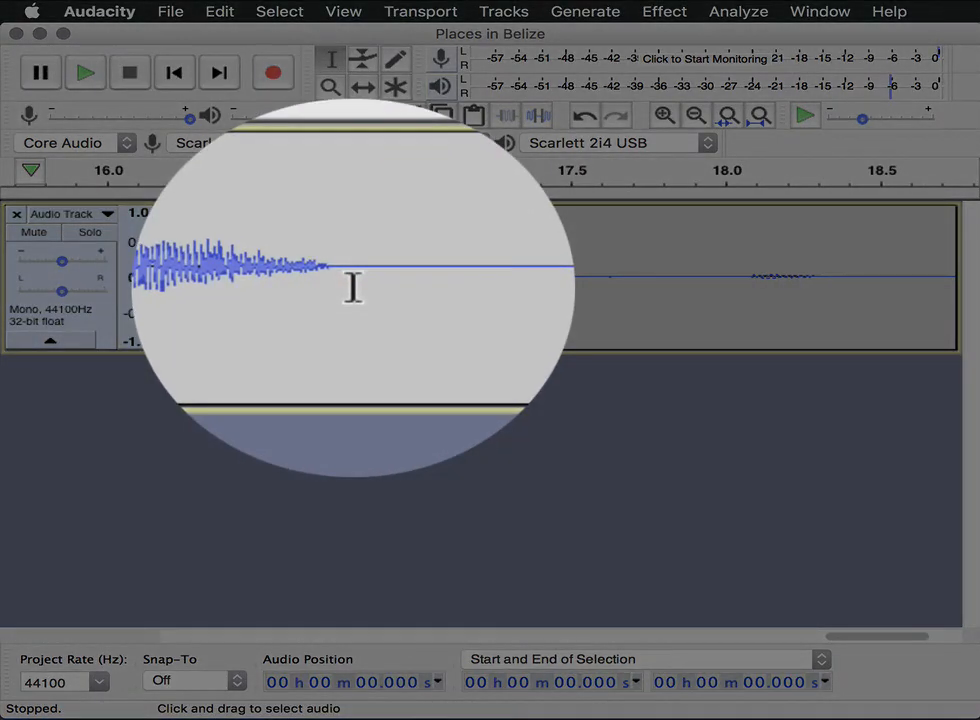
click(350, 285)
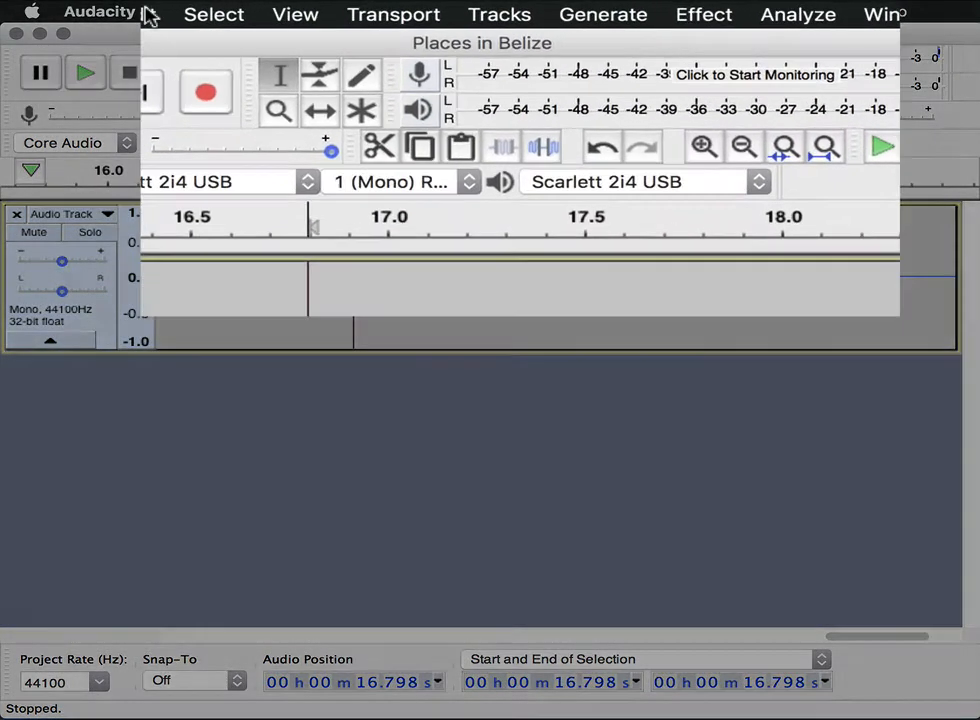
click(279, 11)
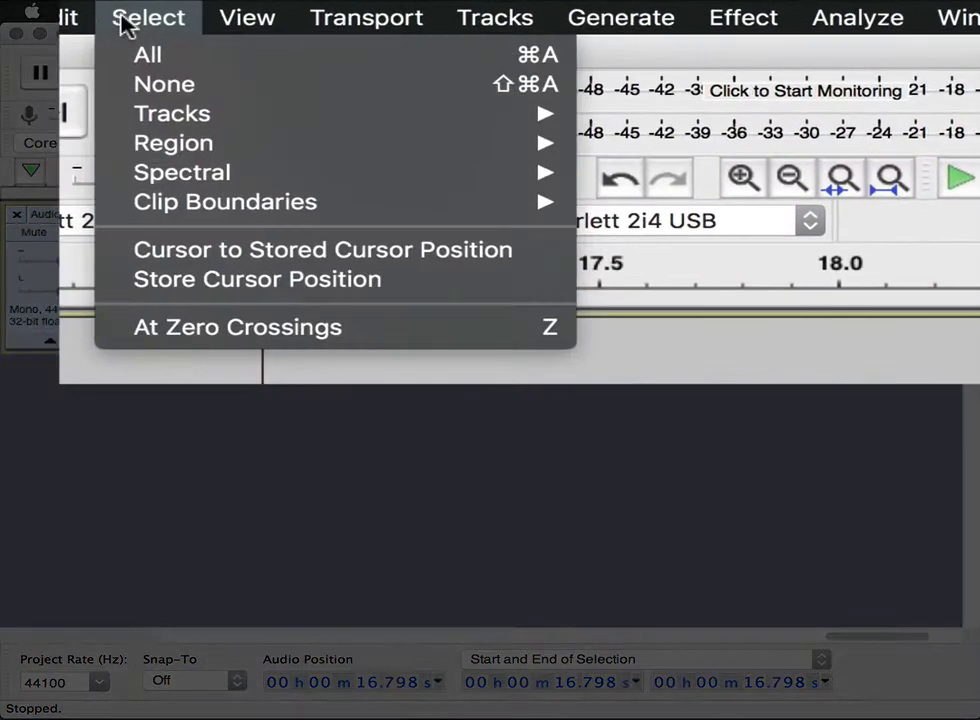
mouse_move(367, 144)
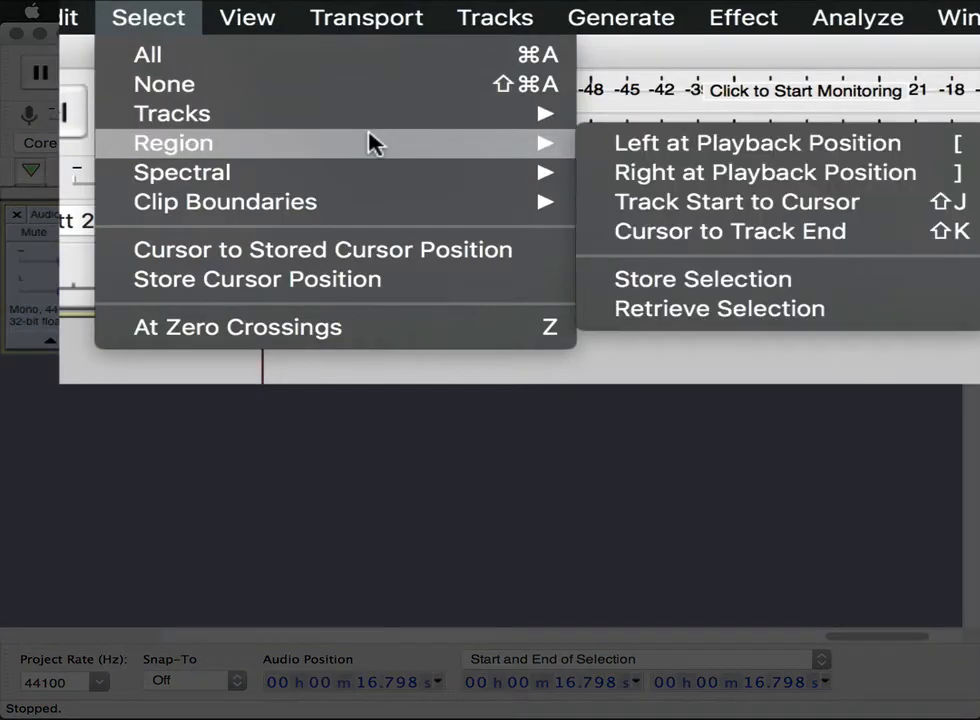
click(697, 232)
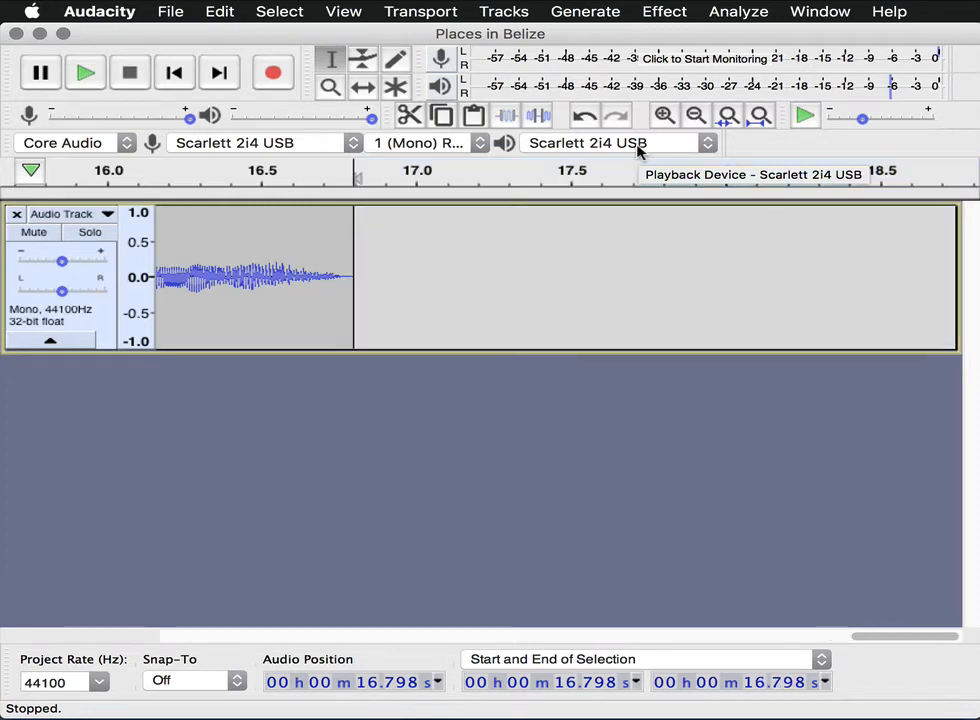
Play the trimmed narration from its start, pause it, and examine the passage between about 10.7 s and 13.1 s
click(748, 118)
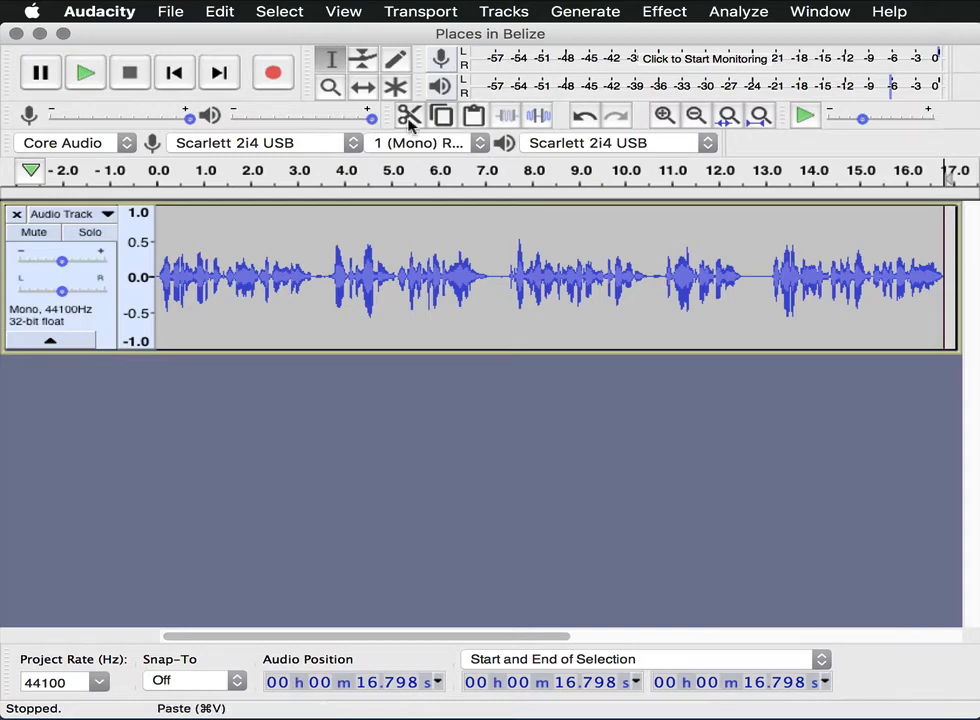
click(80, 72)
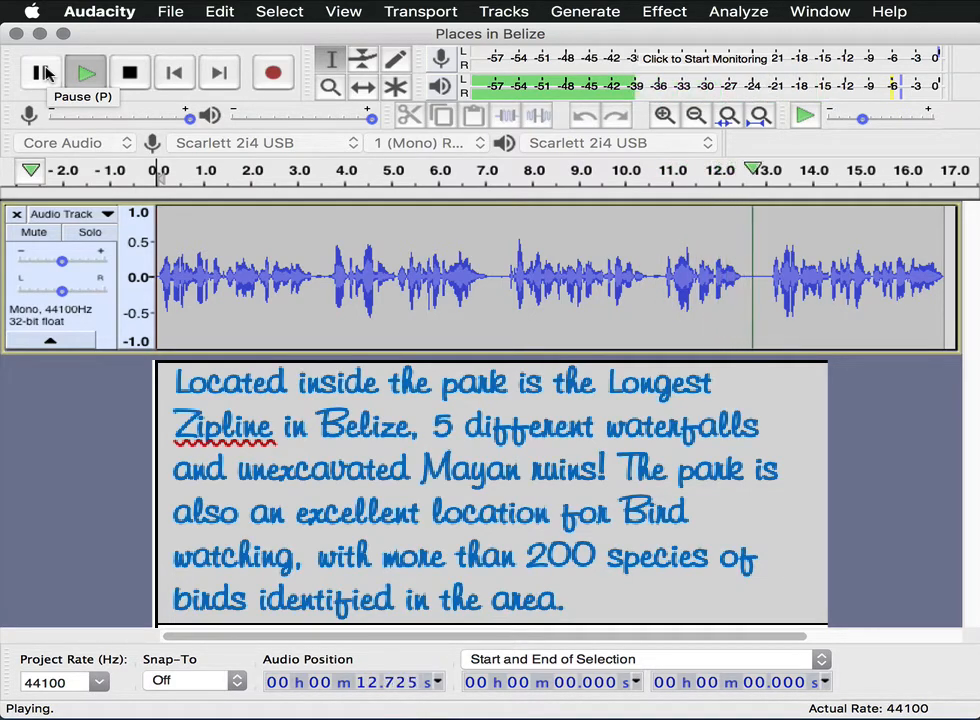
click(42, 73)
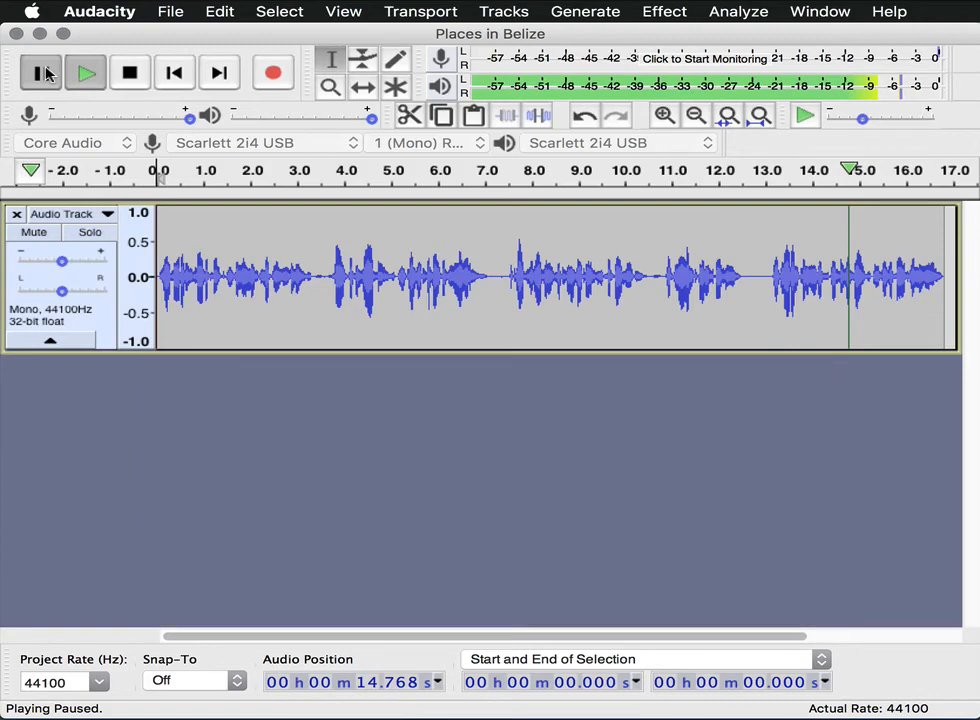
click(657, 285)
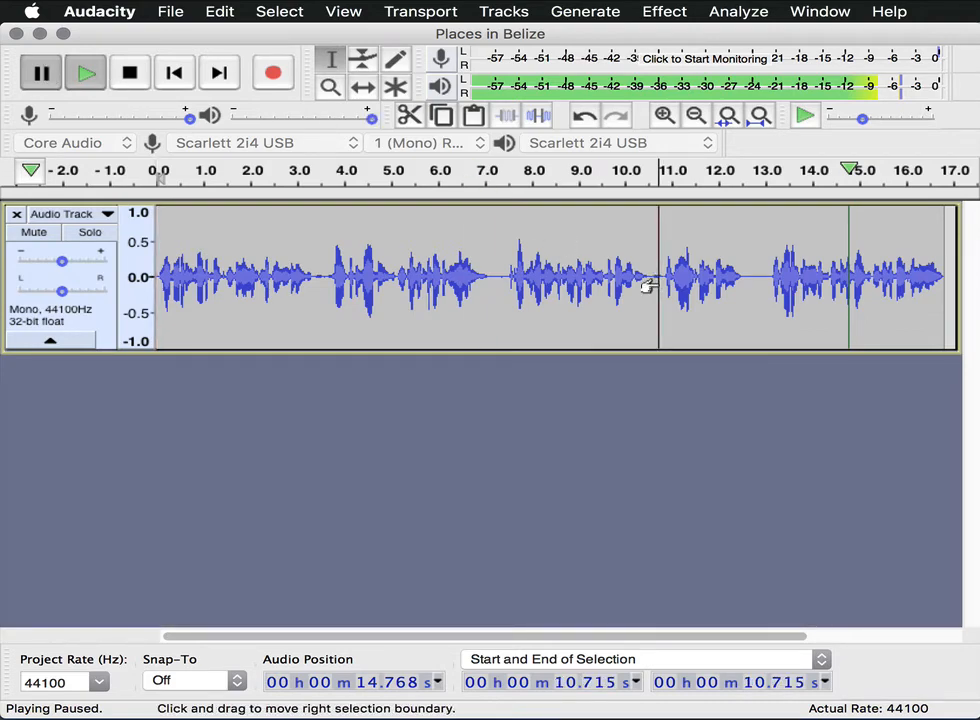
click(87, 78)
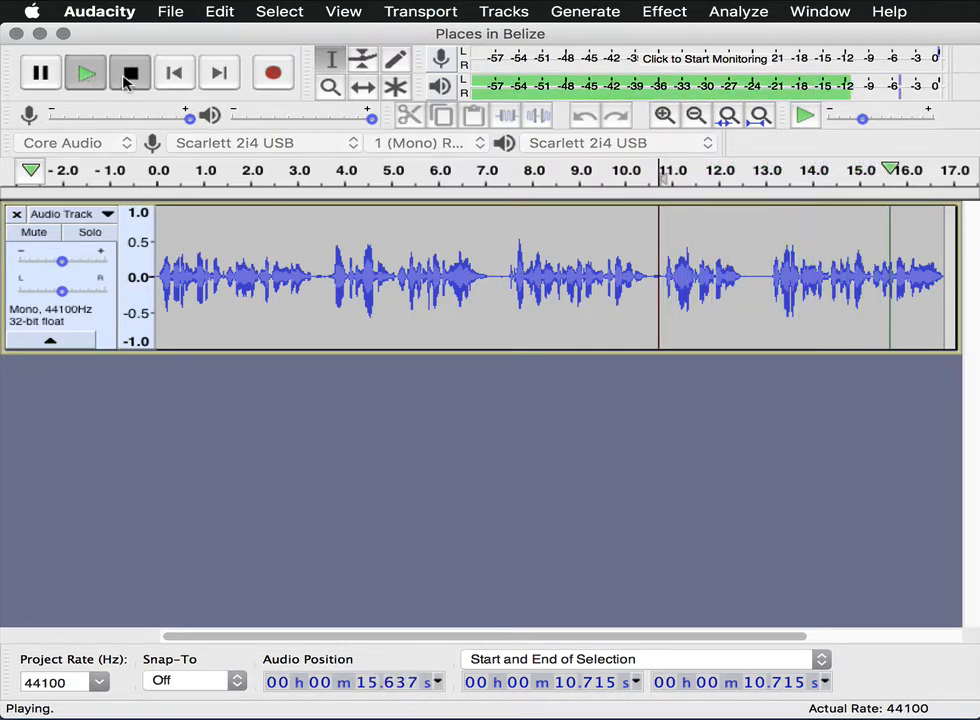
click(126, 78)
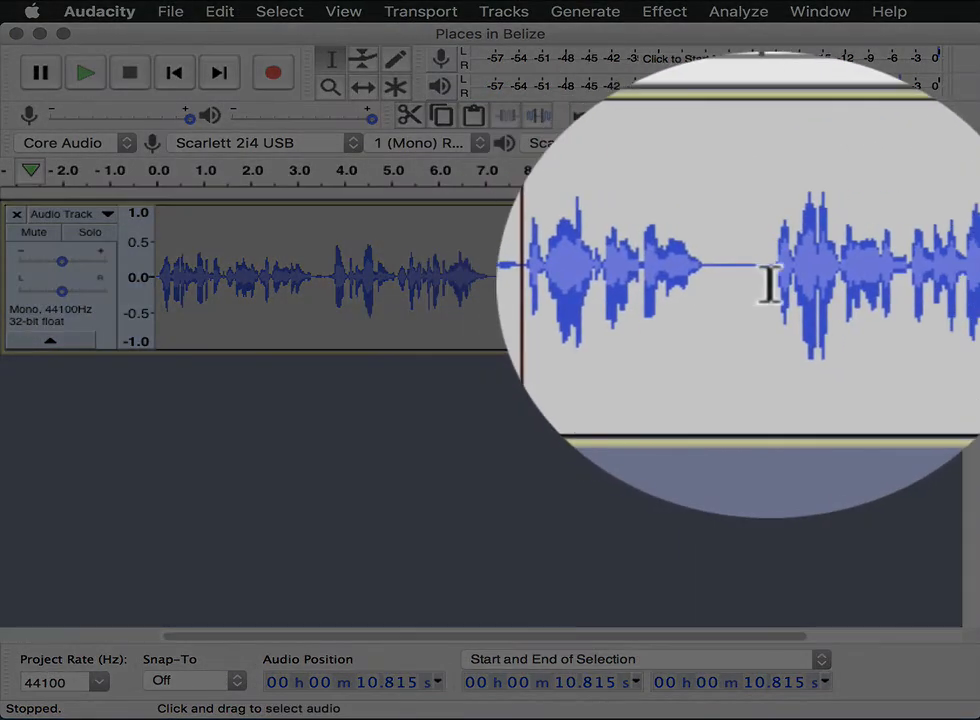
click(768, 283)
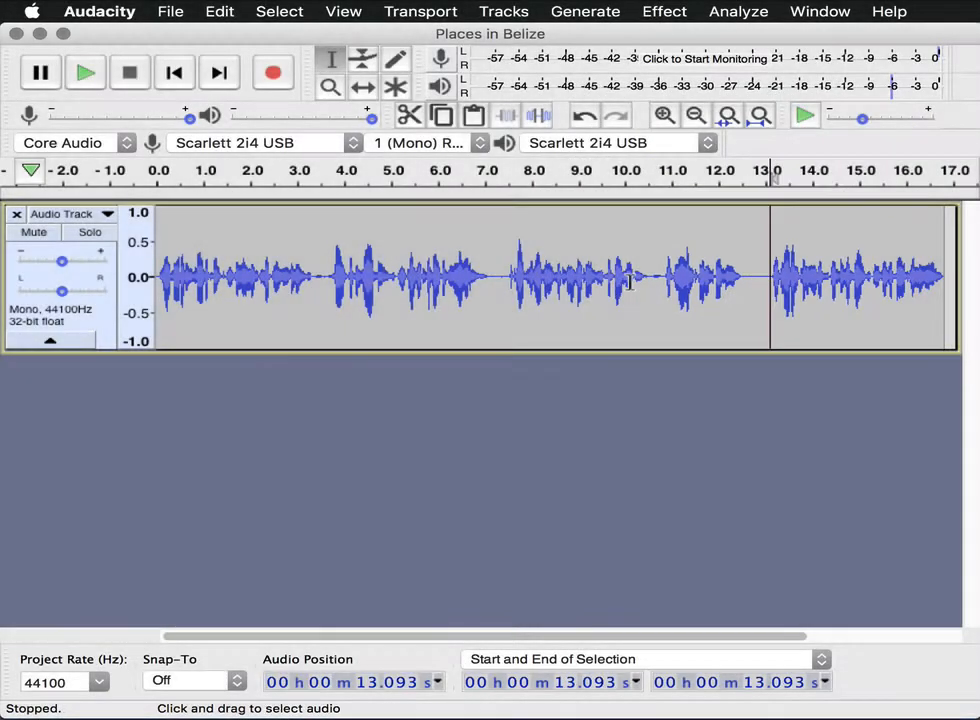
Select the audio from about 10.114 s to 13.368 s and loop-play the selection to check its boundaries
click(630, 280)
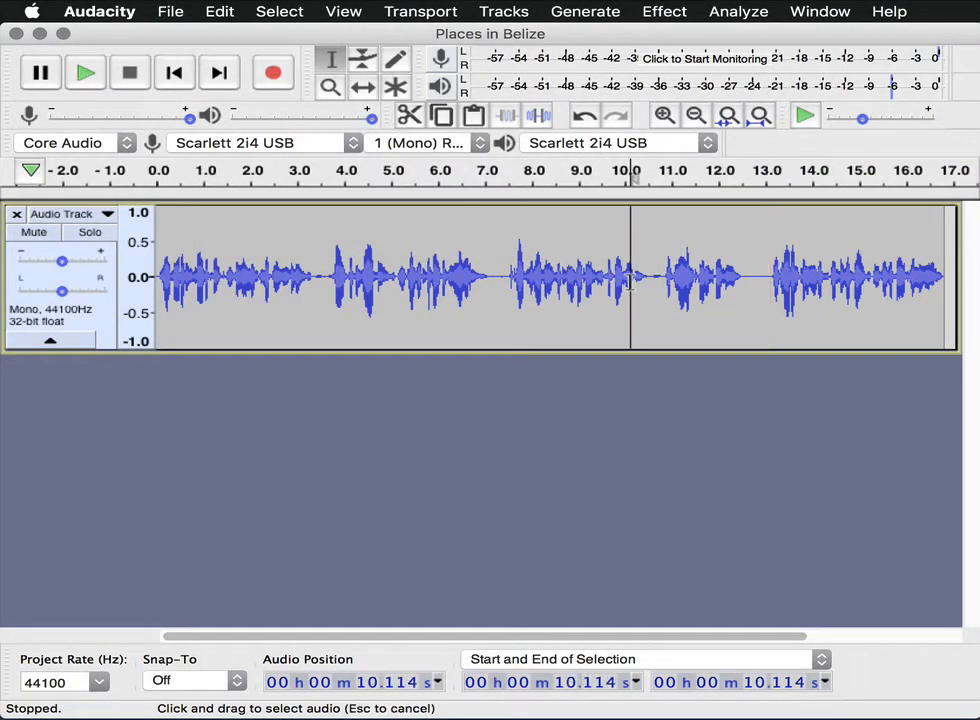
drag(630, 283, 781, 300)
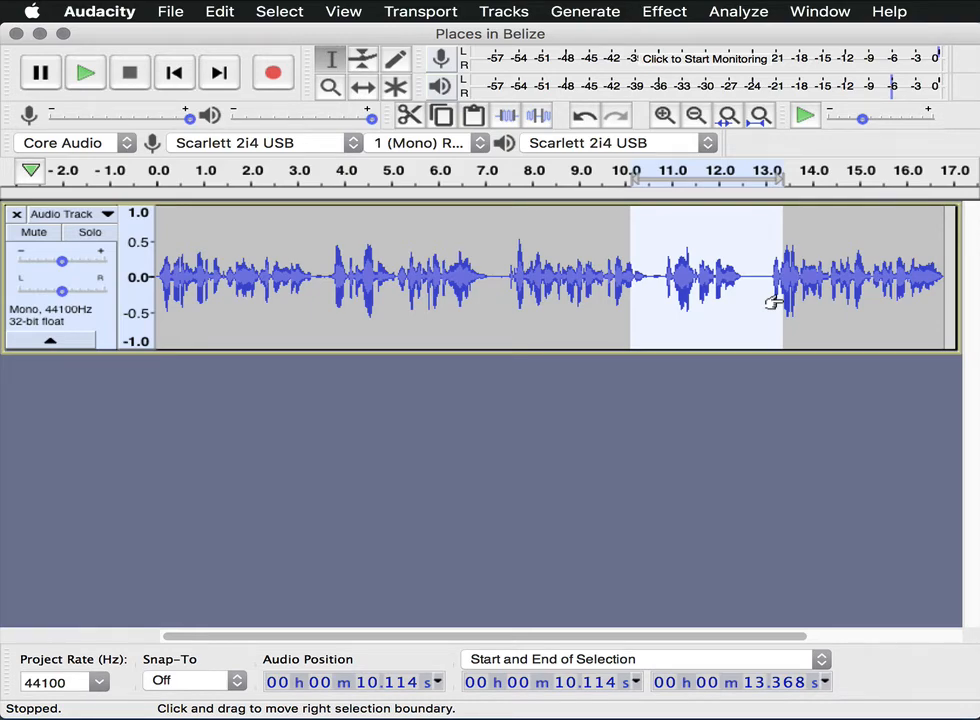
key(shift)
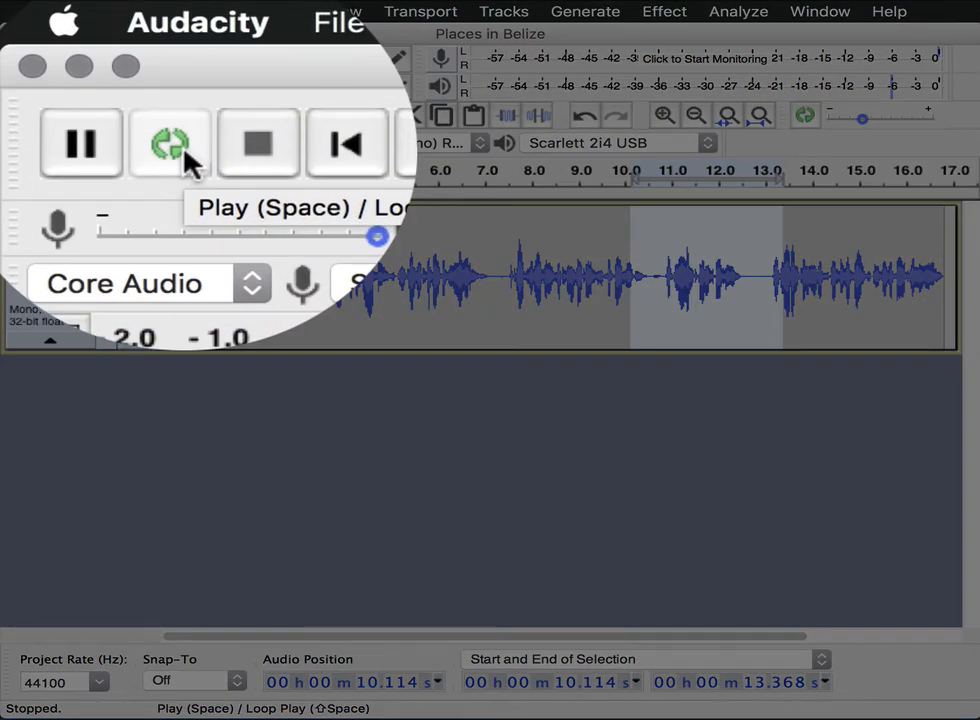
shift+click(186, 155)
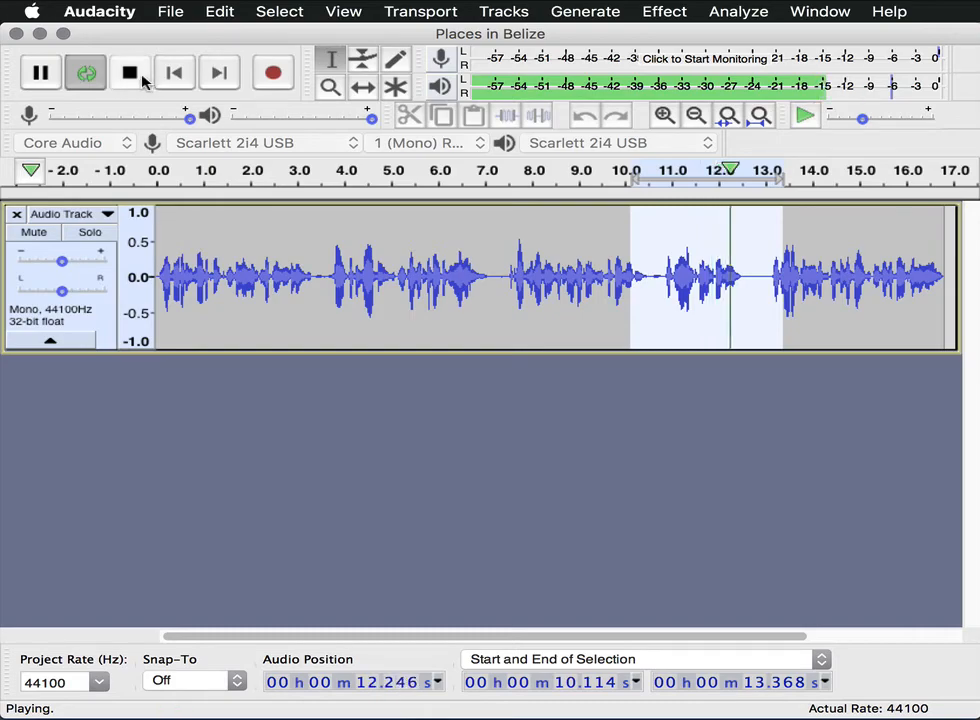
click(140, 78)
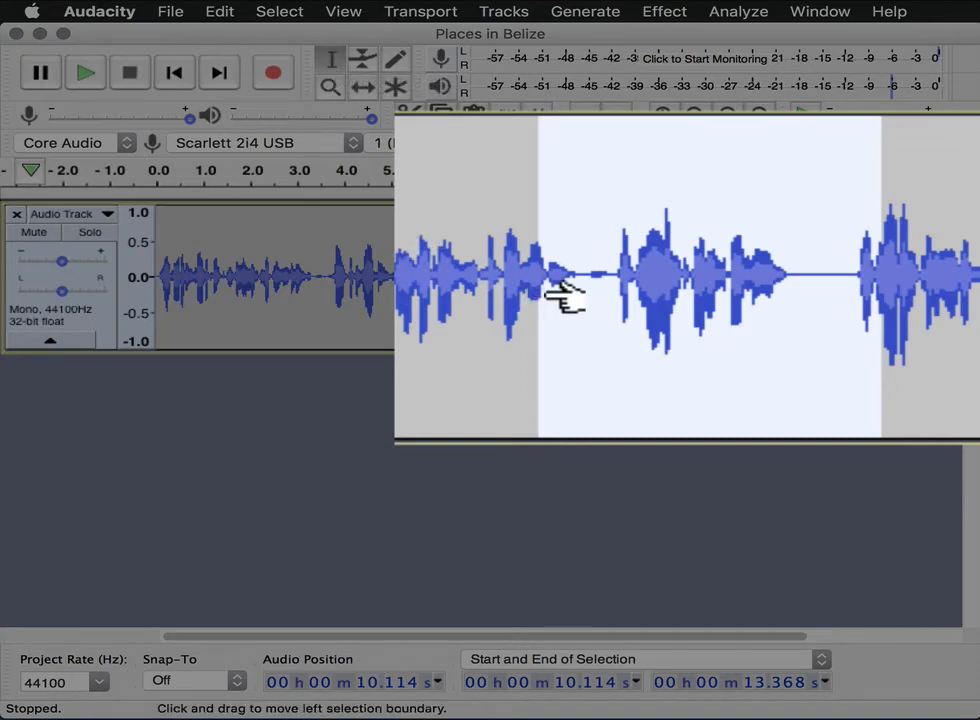
Narrow the selection to about 10.790–13.068 s, loop-play it to check, and delete the selected phrase
drag(547, 295, 549, 295)
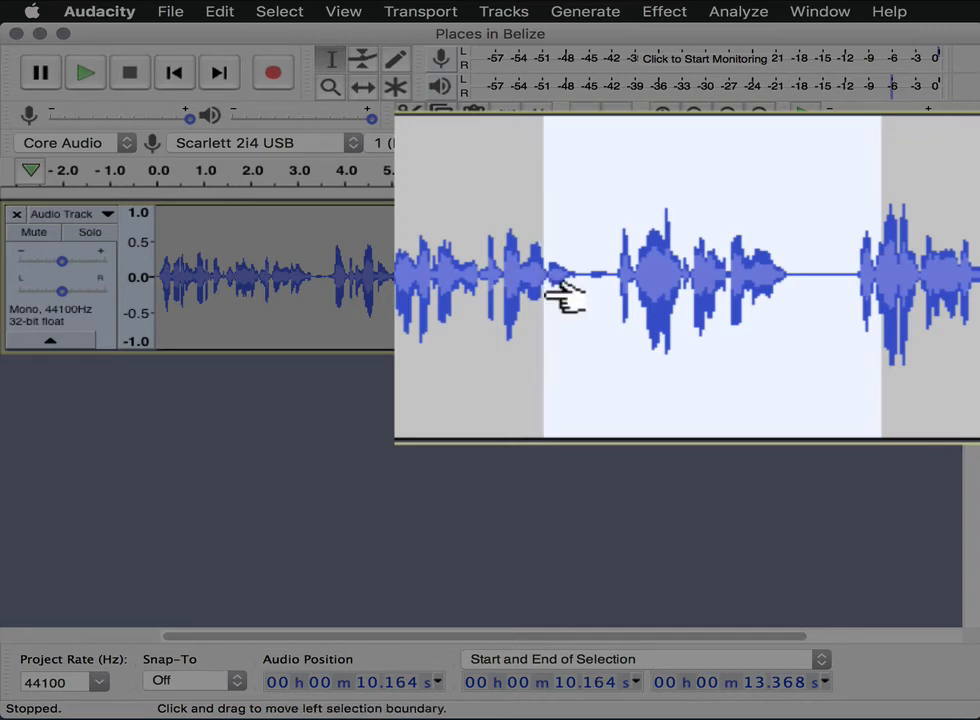
drag(549, 292, 612, 306)
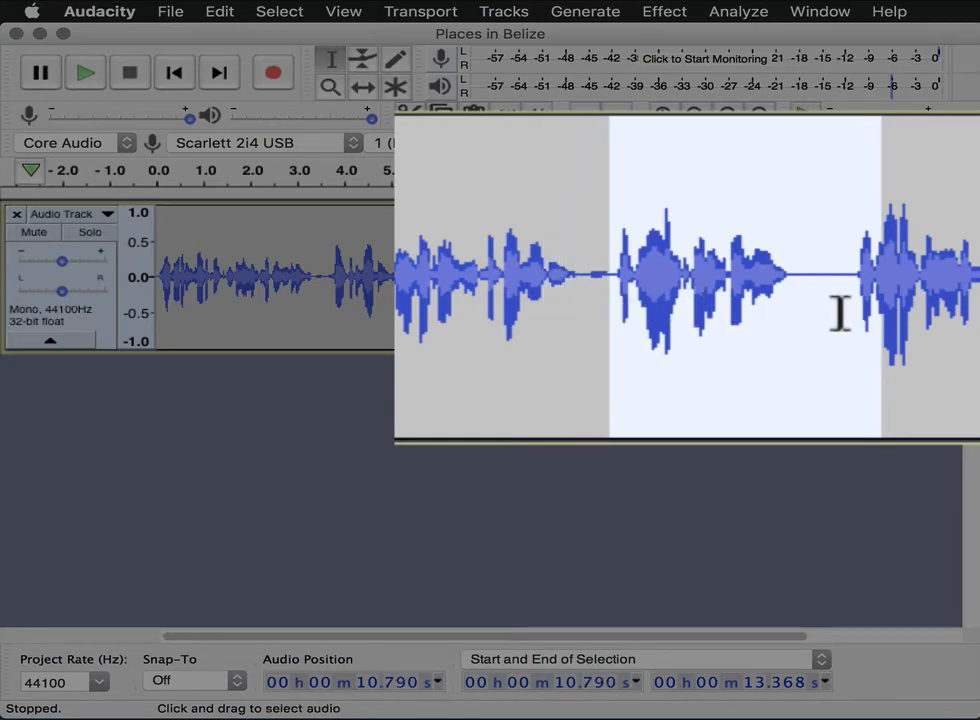
drag(773, 297, 760, 293)
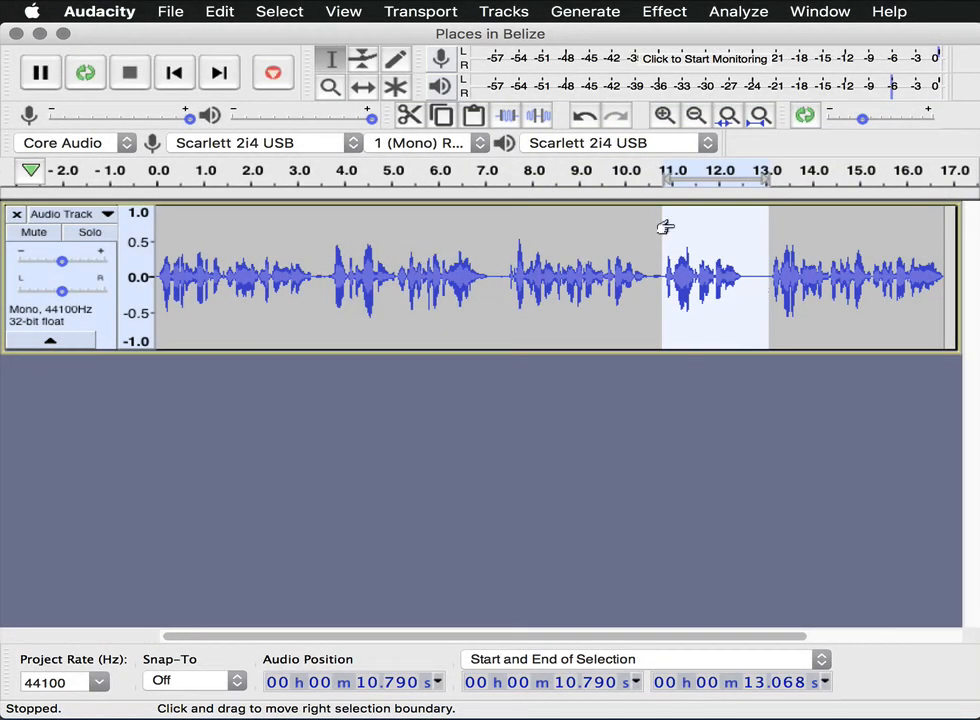
shift+click(92, 79)
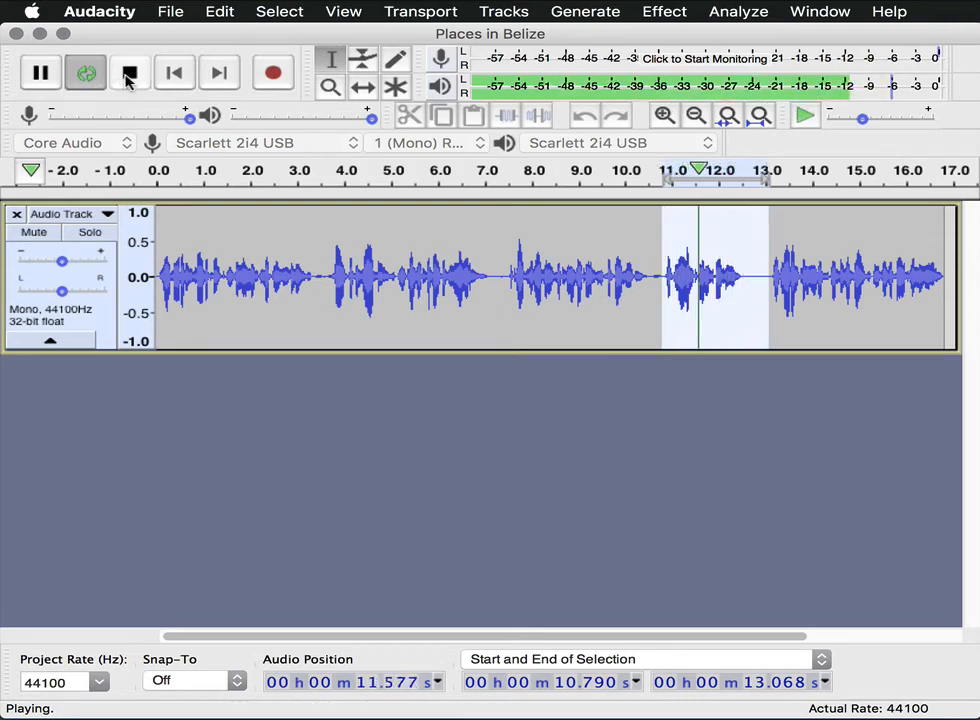
click(128, 80)
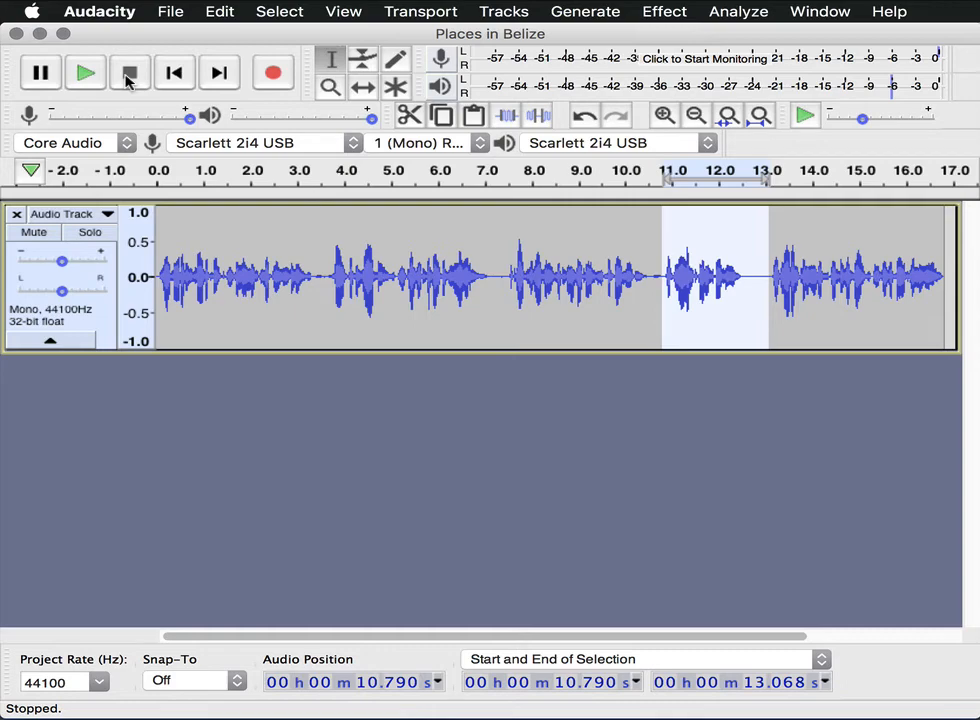
key(Delete)
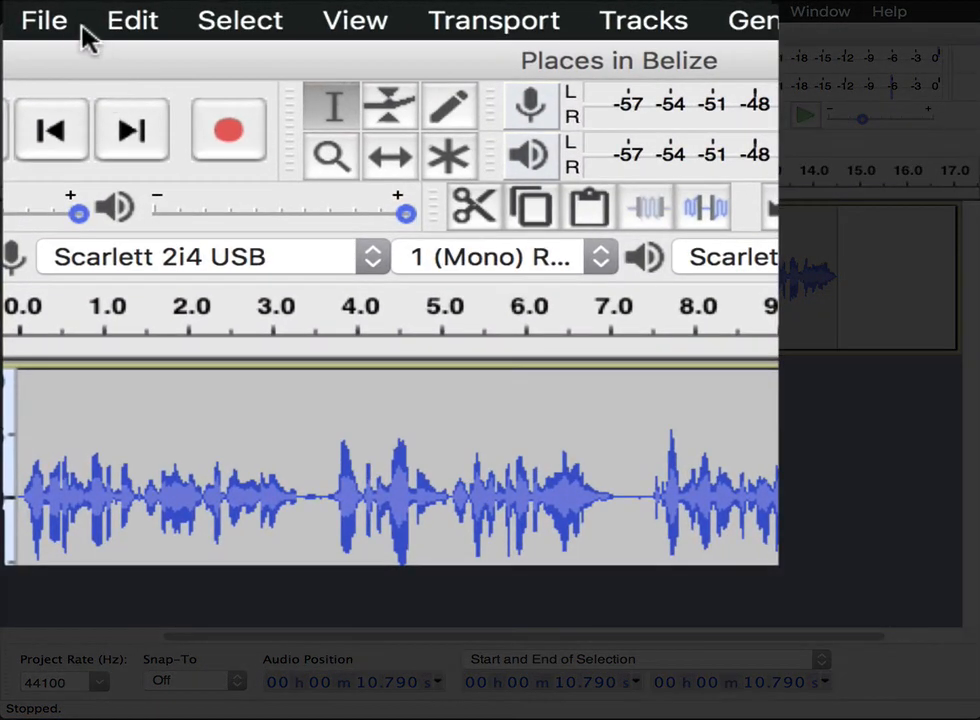
Export the edited narration to the Documents folder as "Places in Belize.wav" in WAV signed 16-bit PCM format with empty metadata tags
click(178, 11)
mouse_move(262, 310)
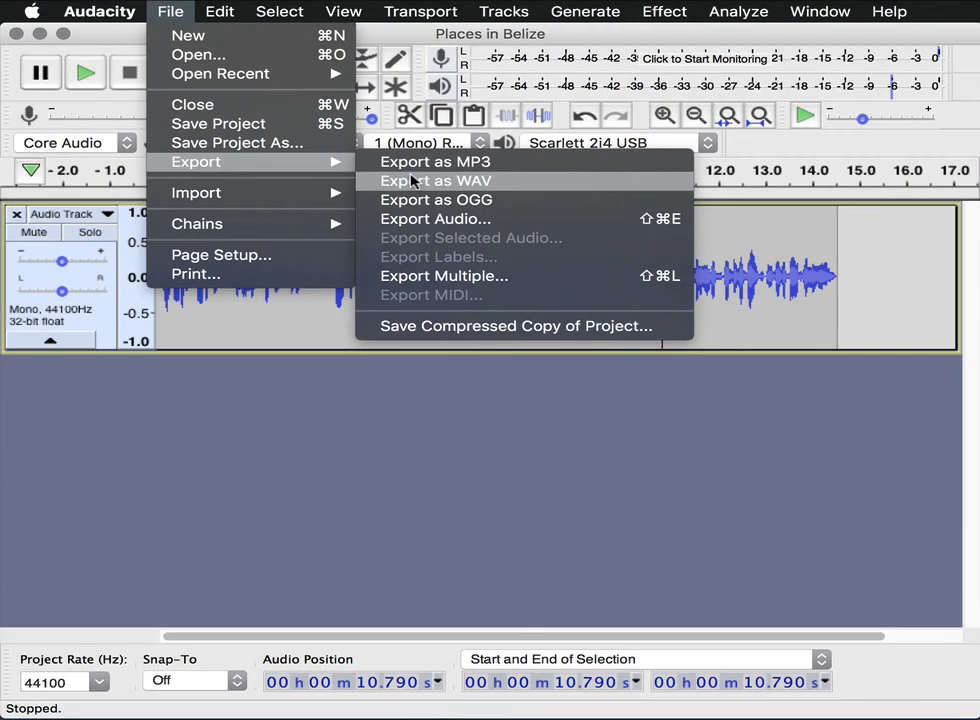
click(412, 180)
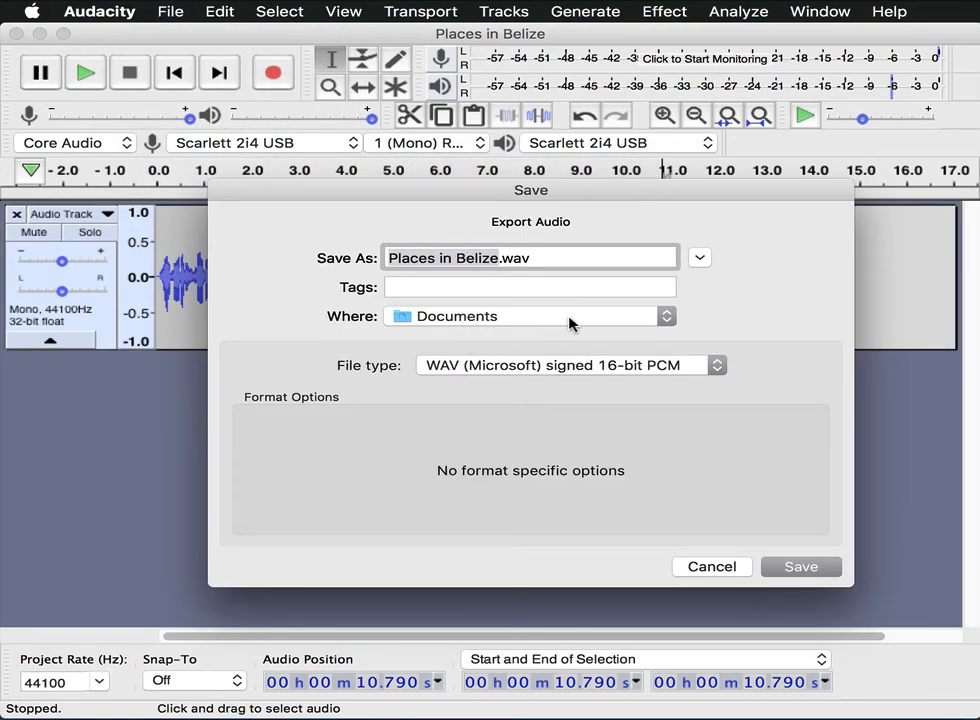
click(792, 570)
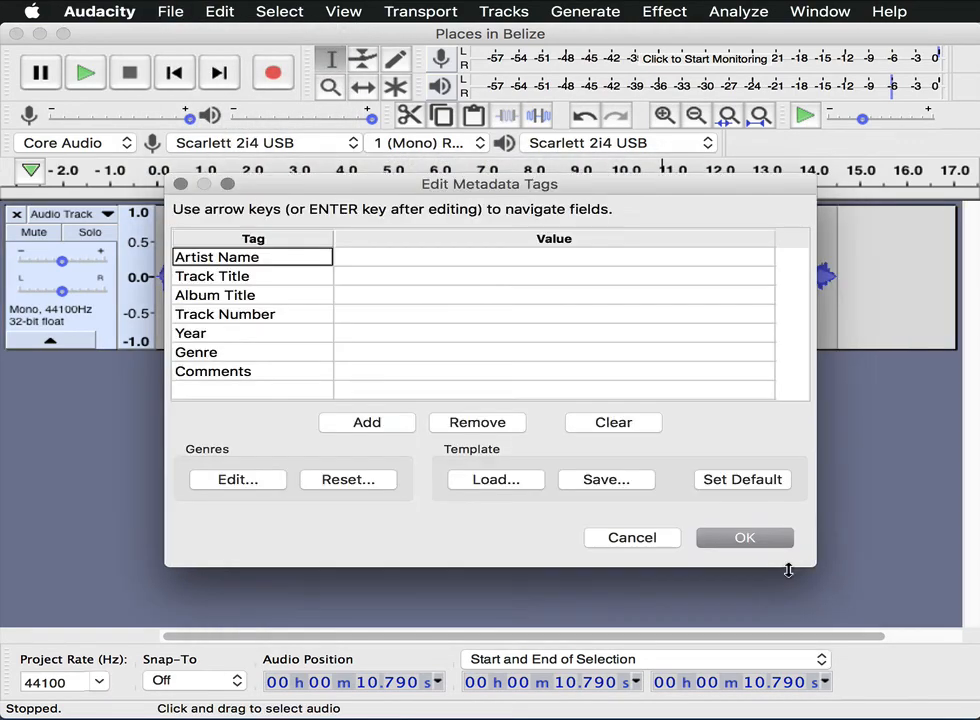
click(759, 541)
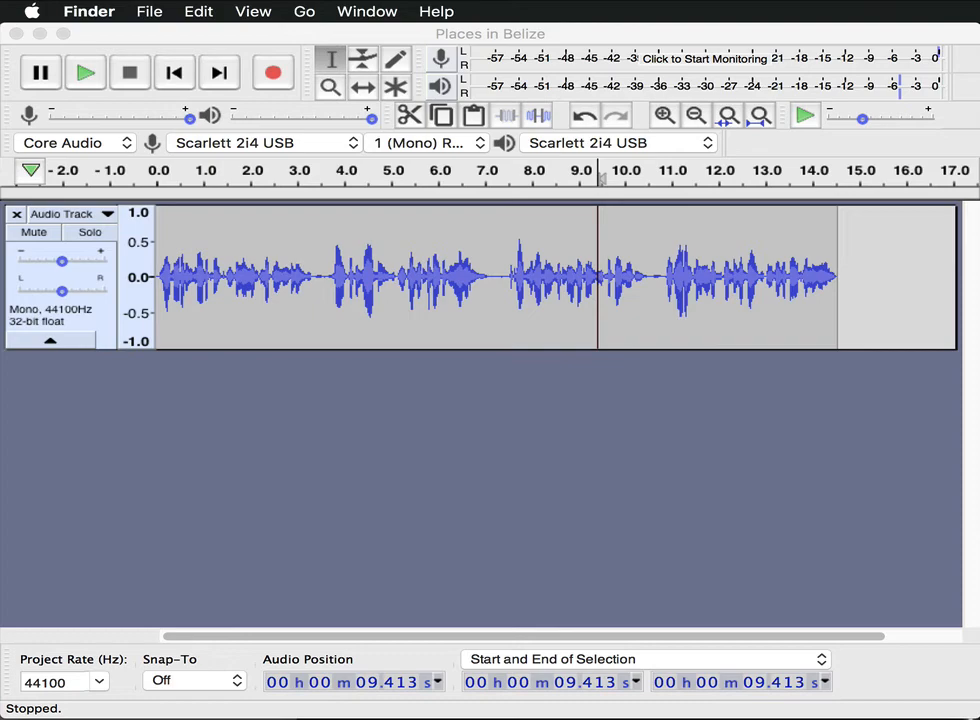
key(super+Tab)
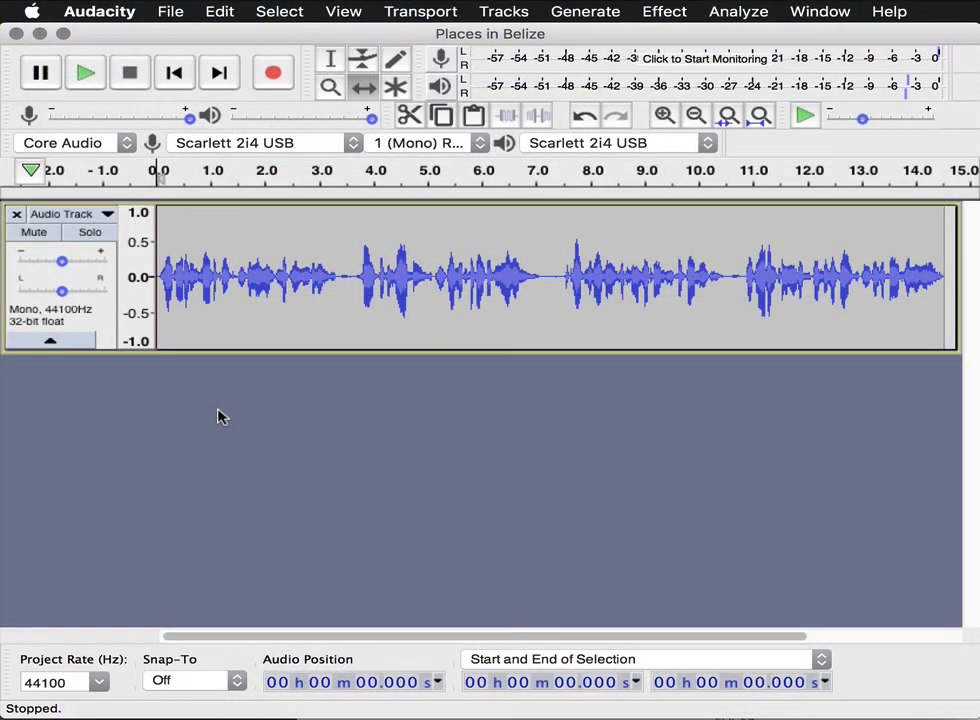
Import Morning_Walk.mp3 from the Happy & Positive folder as a background music track and lower that track's gain
click(170, 11)
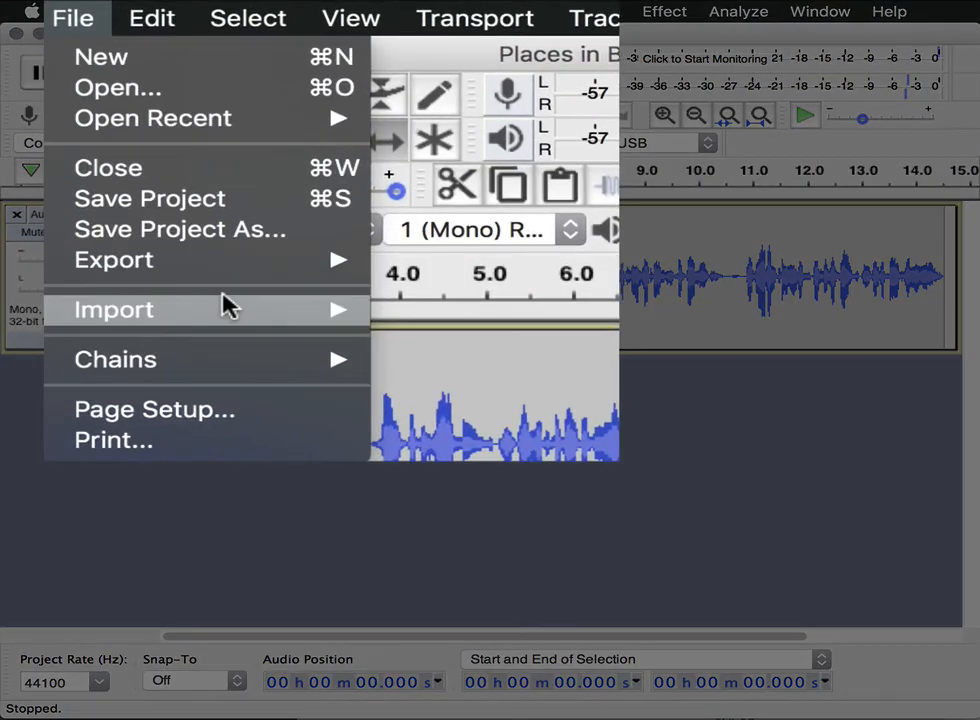
mouse_move(228, 305)
click(497, 316)
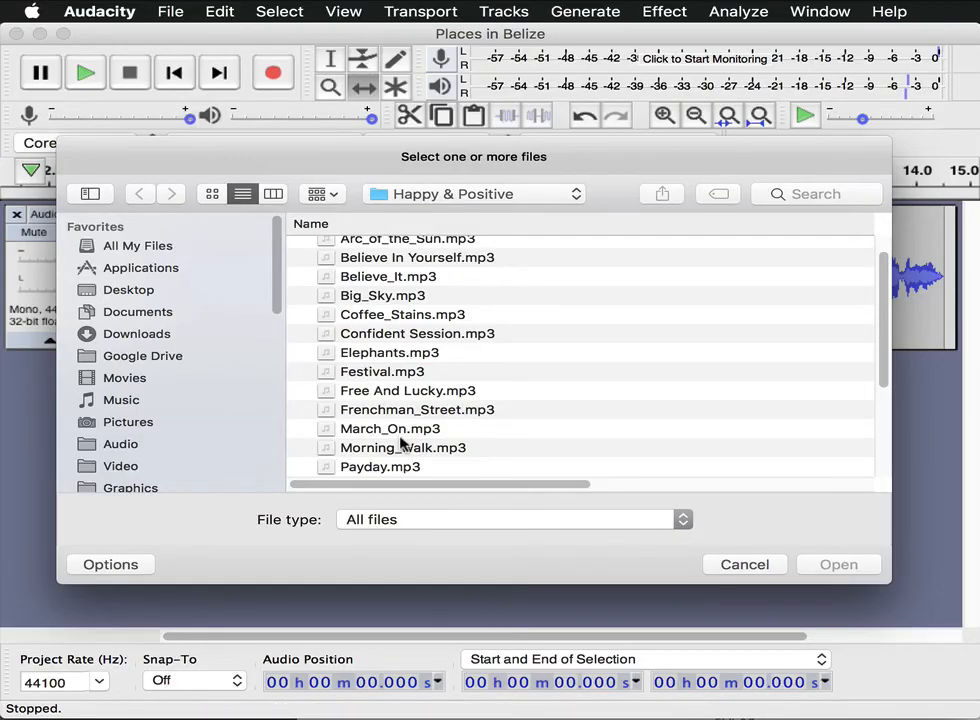
click(405, 449)
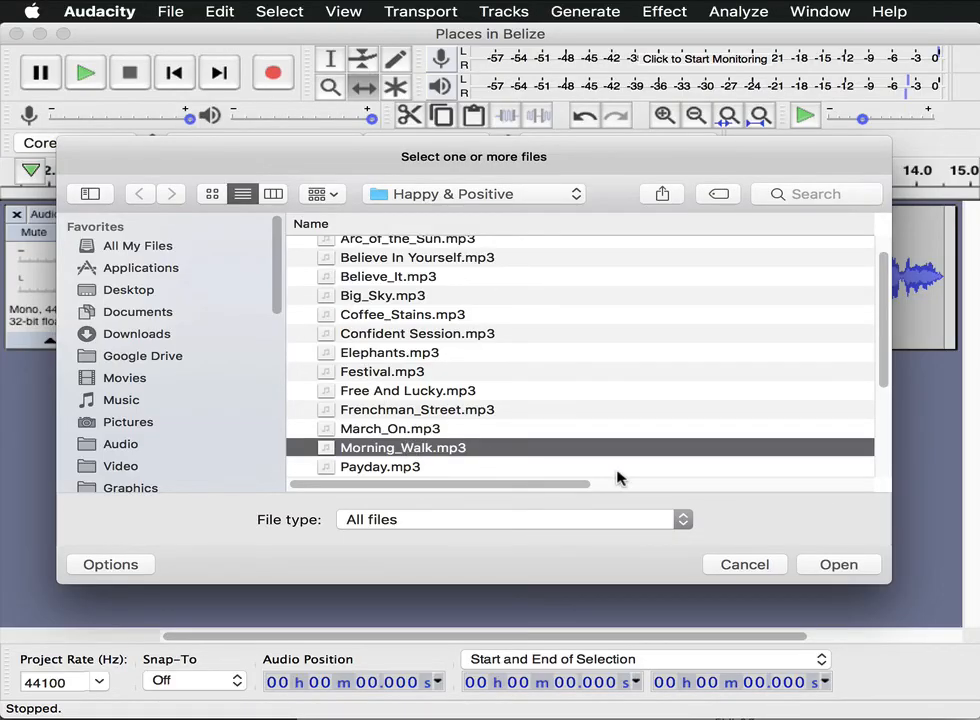
click(838, 565)
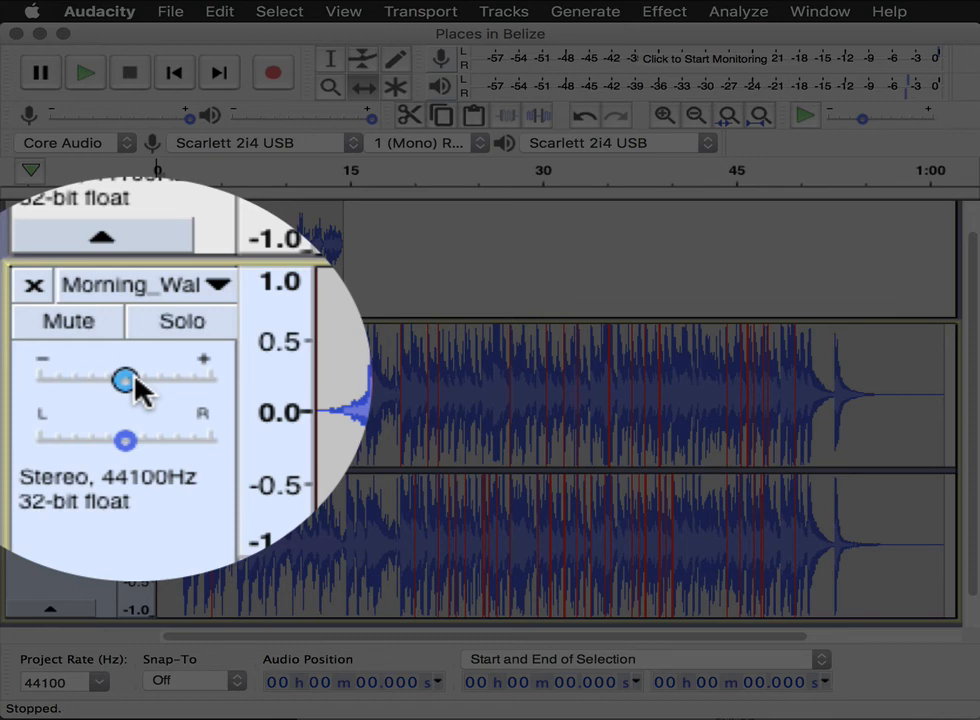
drag(134, 380, 80, 383)
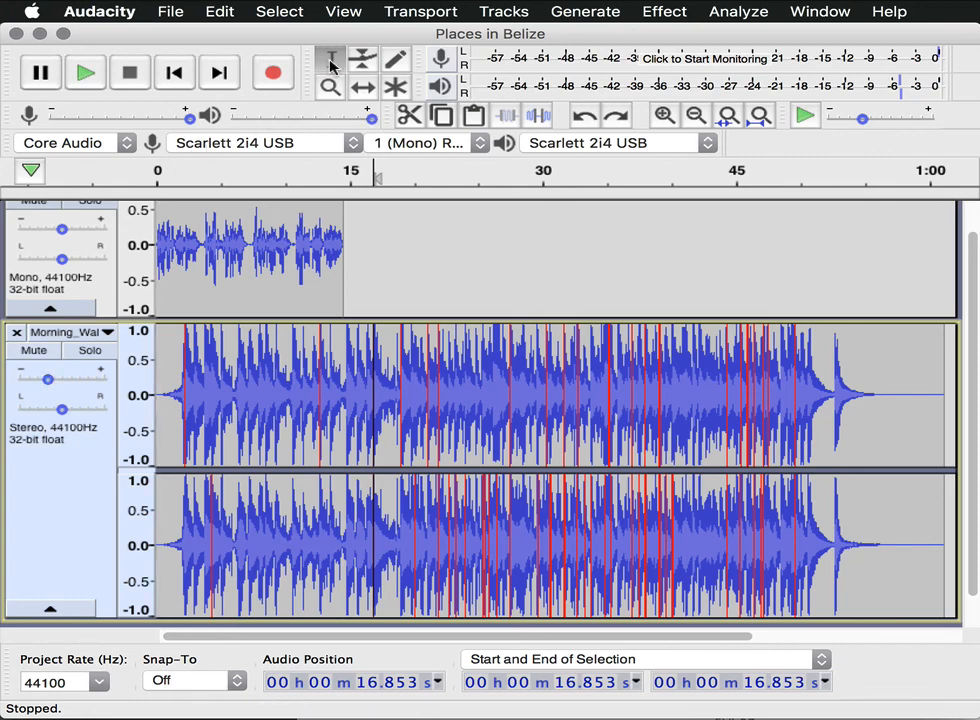
Delete the music from about 17.582 s to the end of the Morning_Walk track
click(383, 384)
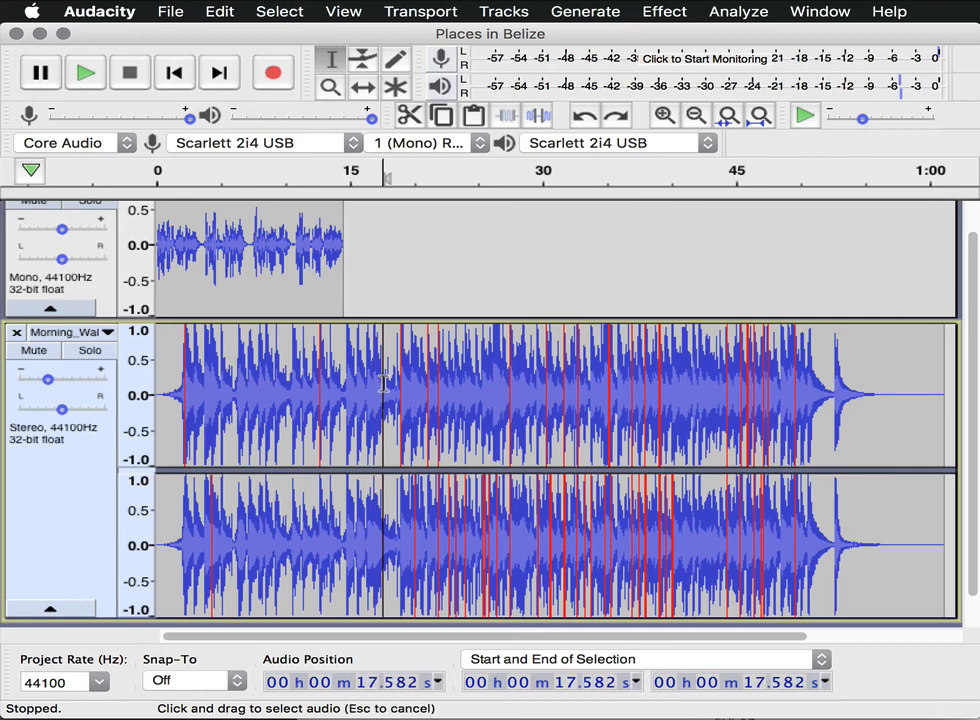
drag(383, 384, 946, 399)
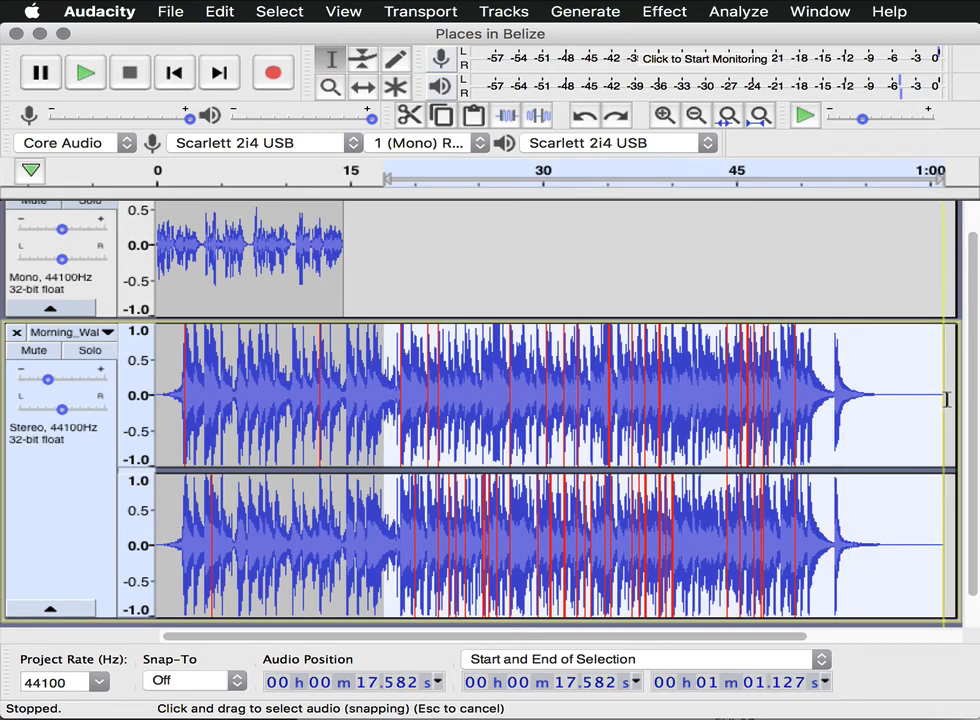
key(Delete)
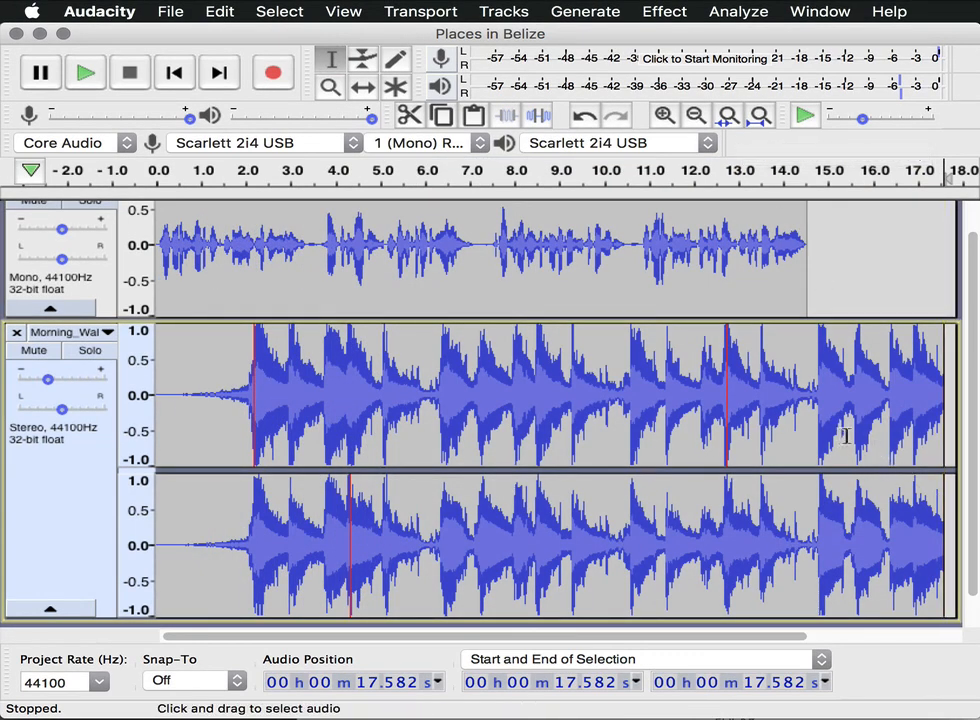
Apply a Fade Out to the end of the music track, from about 15.669 s to 17.791 s
drag(856, 436, 952, 436)
click(677, 10)
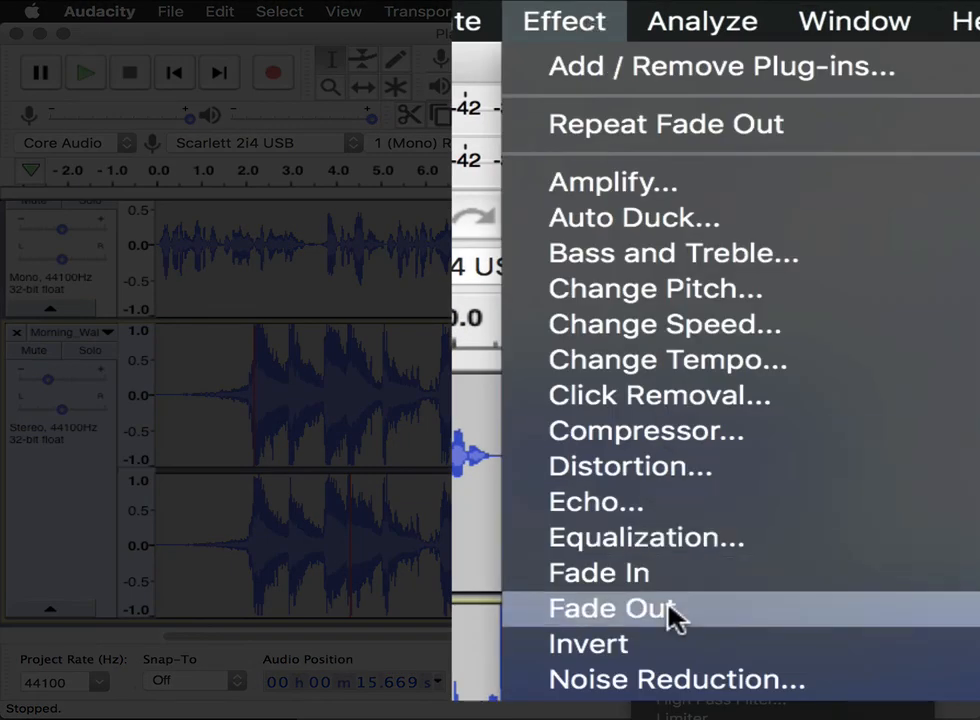
click(672, 612)
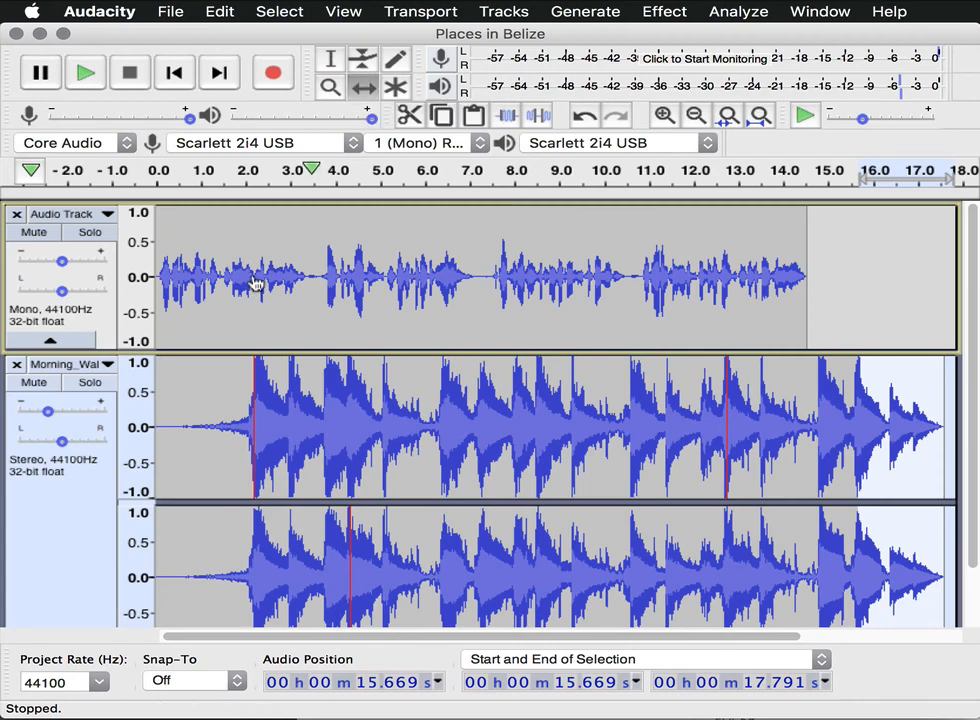
Shift the narration clip to start at about 2 s, and lower the music track's gain further while playing the mix from the start
drag(253, 286, 342, 286)
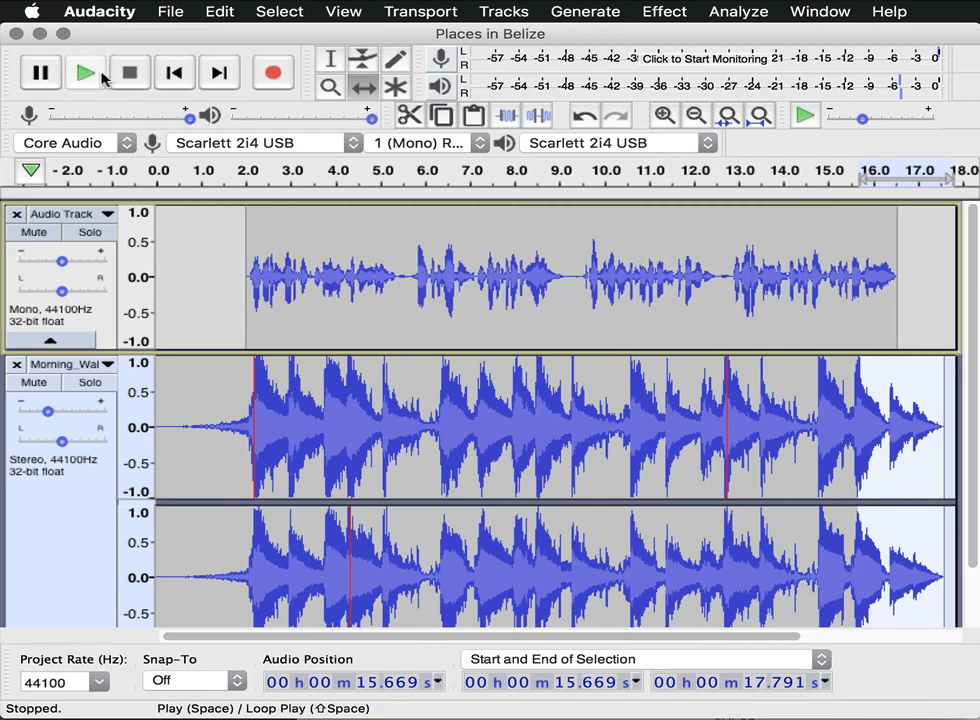
click(93, 76)
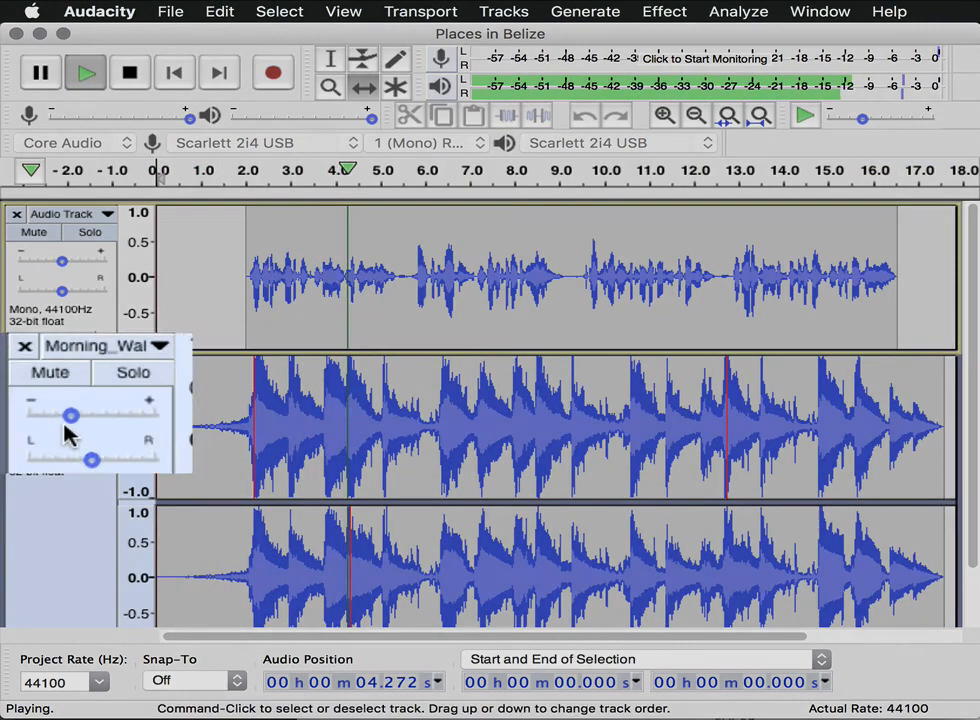
drag(65, 430, 22, 412)
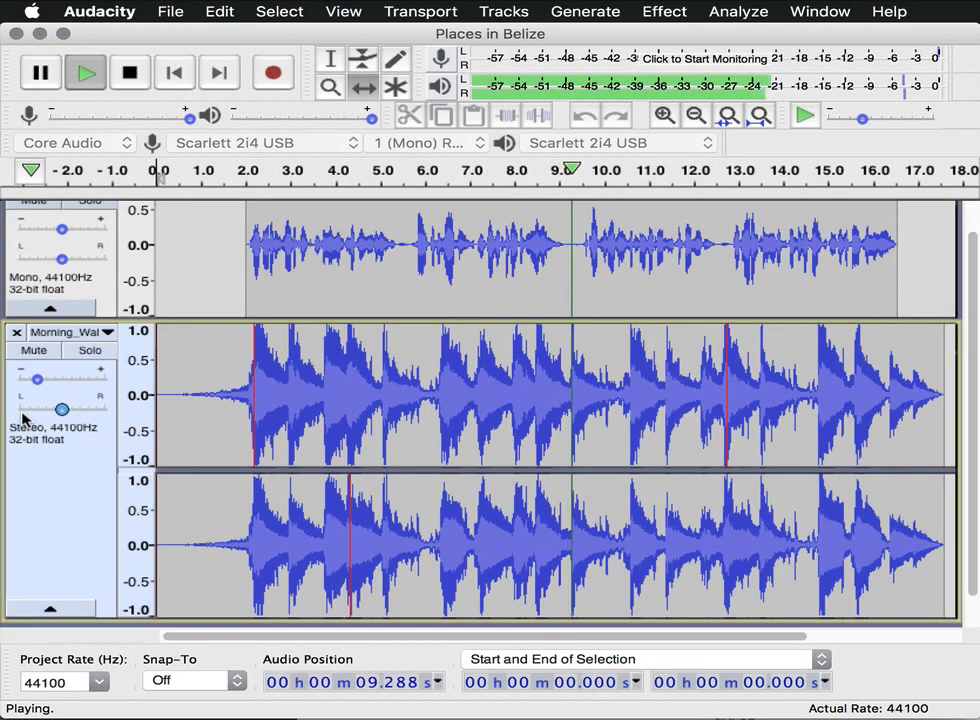